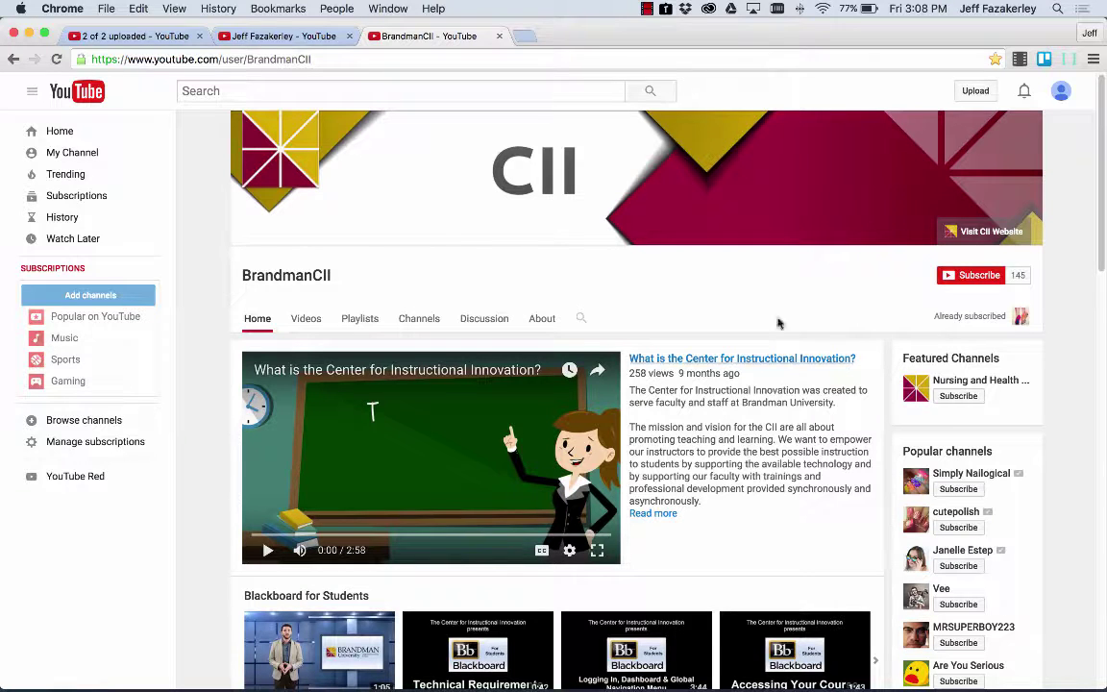
- Look over the BrandmanCII channel page to see how its videos are grouped into playlists
scroll(717, 496, down, 3)
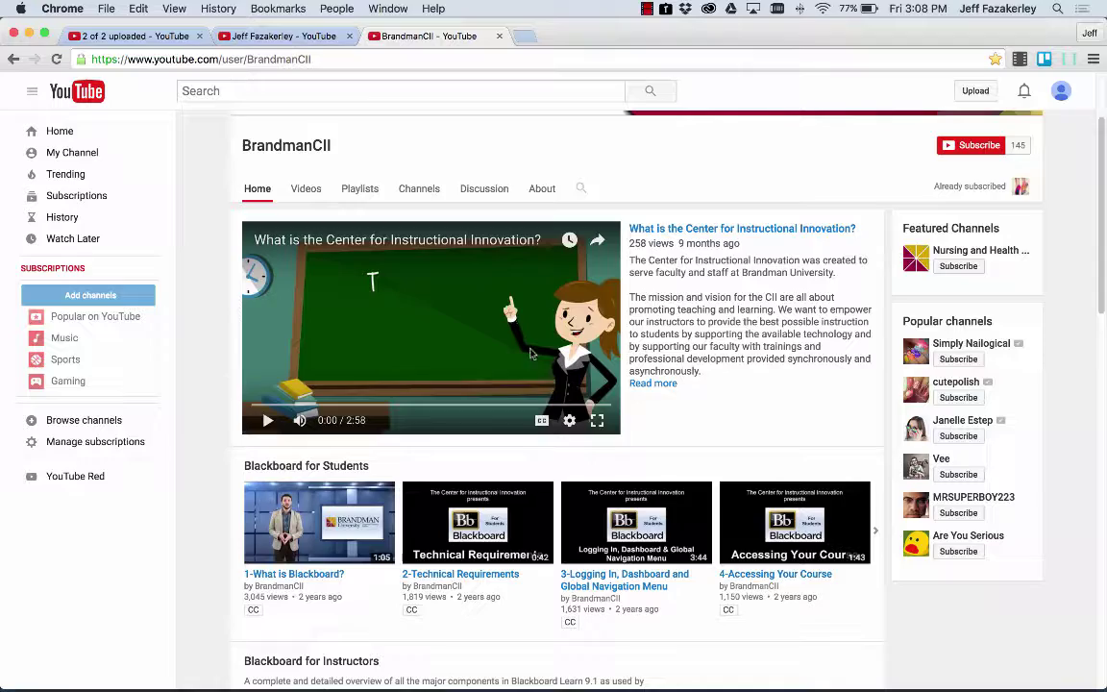
scroll(737, 364, down, 5)
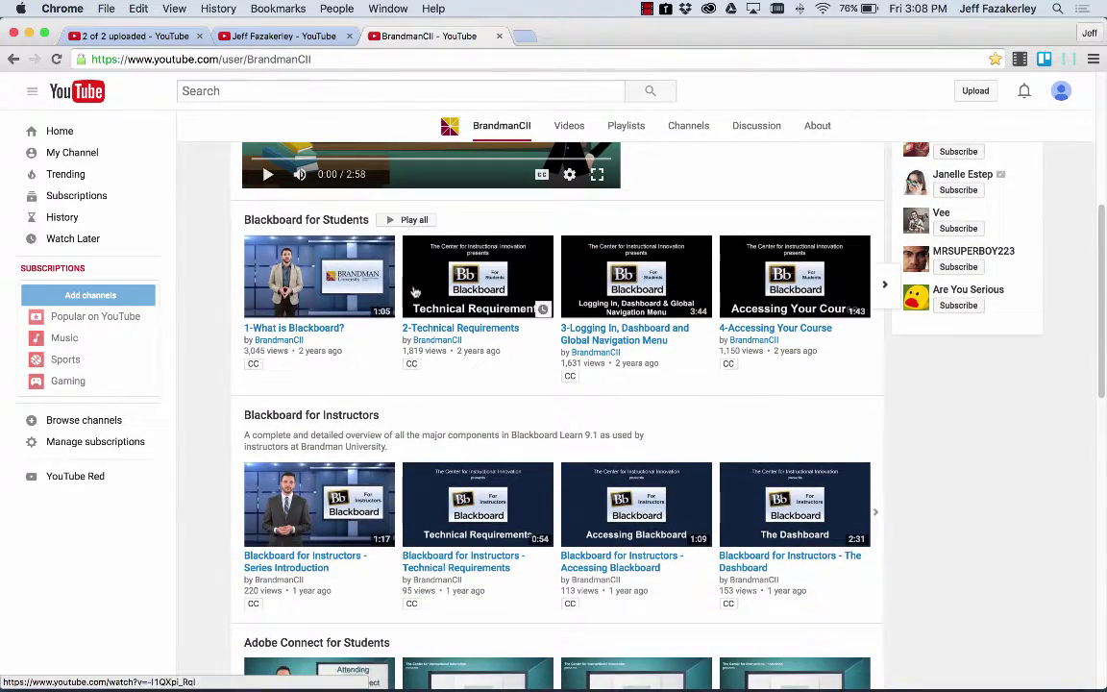
scroll(591, 450, up, 3)
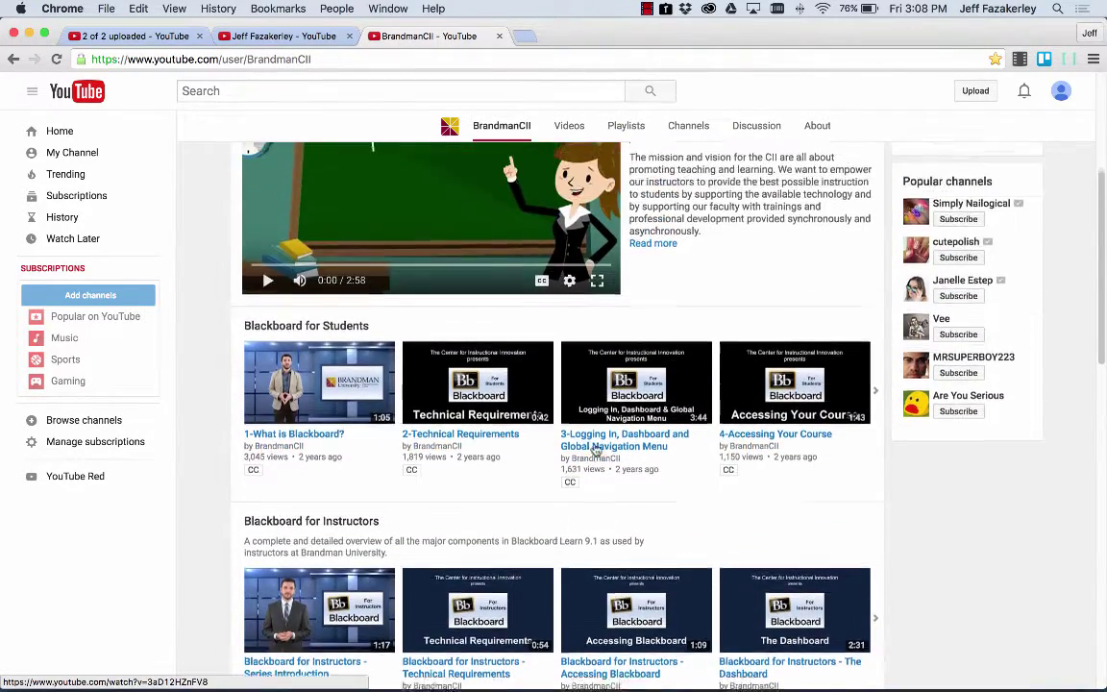
scroll(596, 449, up, 6)
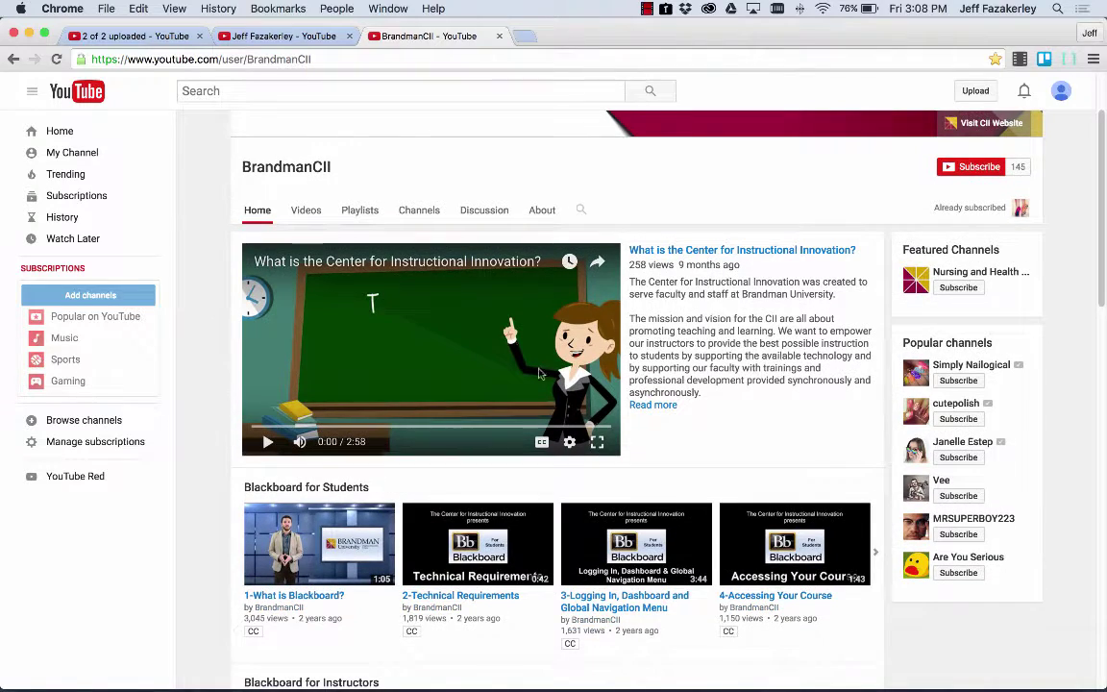
scroll(506, 330, up, 1)
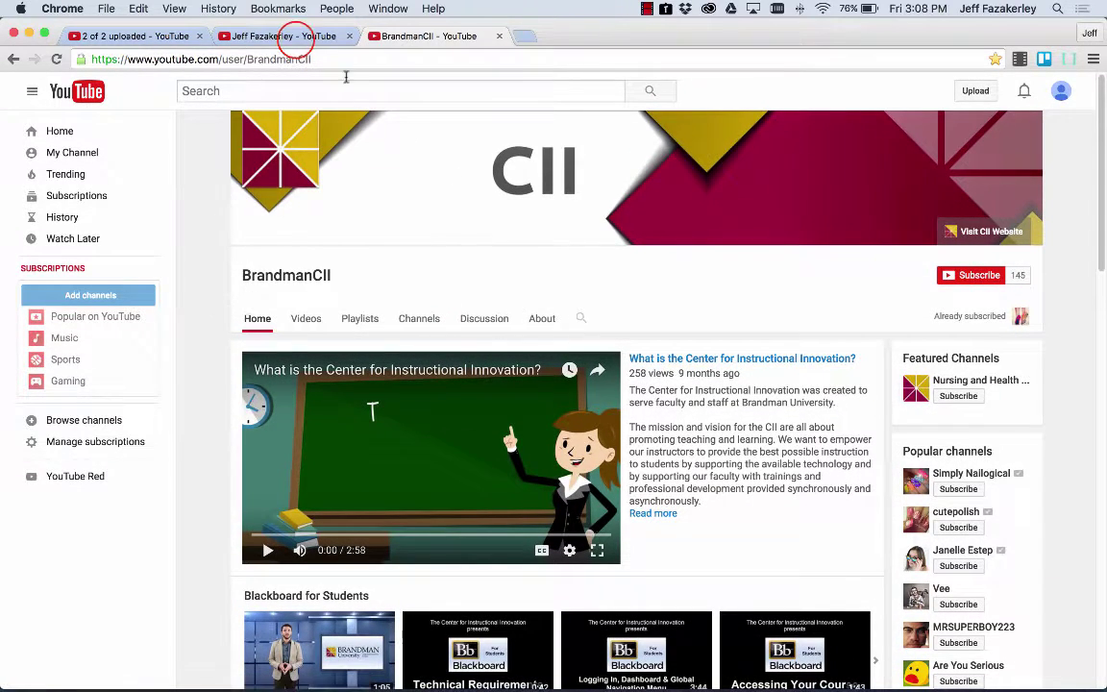
- Go to your own channel's Video Manager and open its list of playlists
click(290, 36)
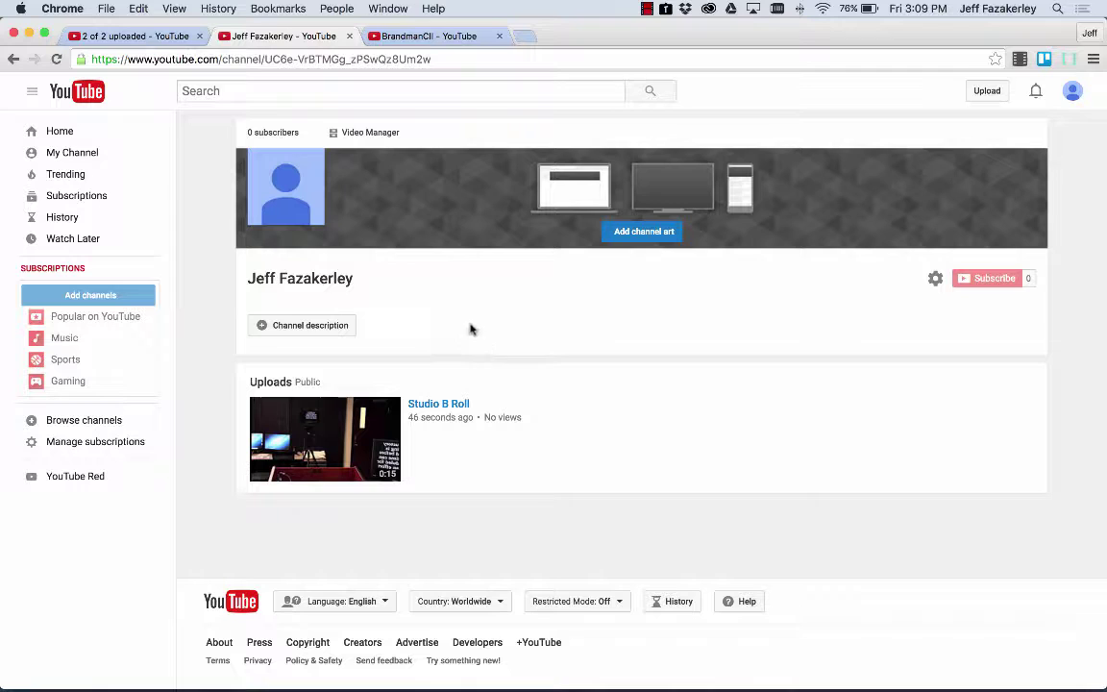
click(365, 134)
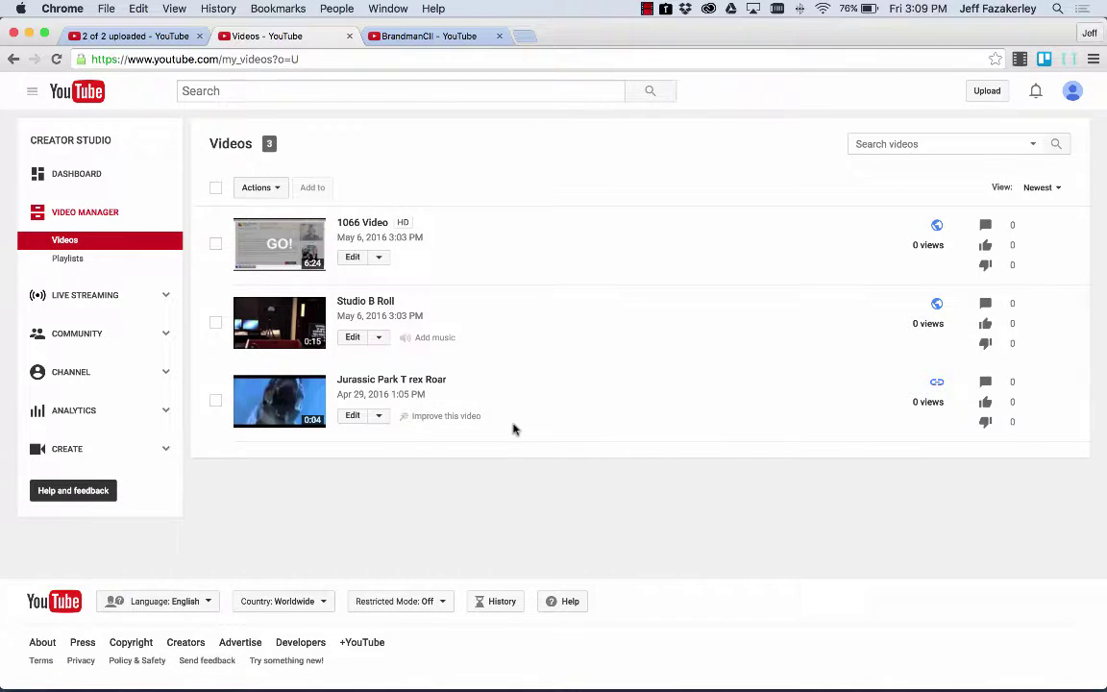
click(66, 260)
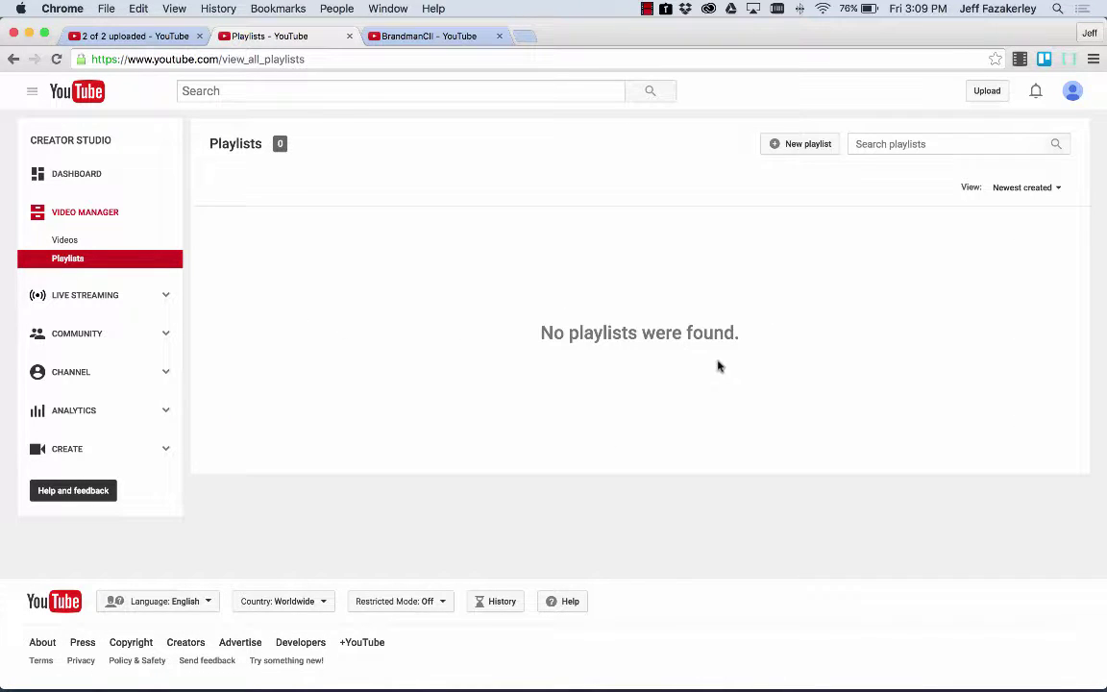
- Create a new playlist titled "Awesome Videos" with its privacy set to Unlisted
click(797, 150)
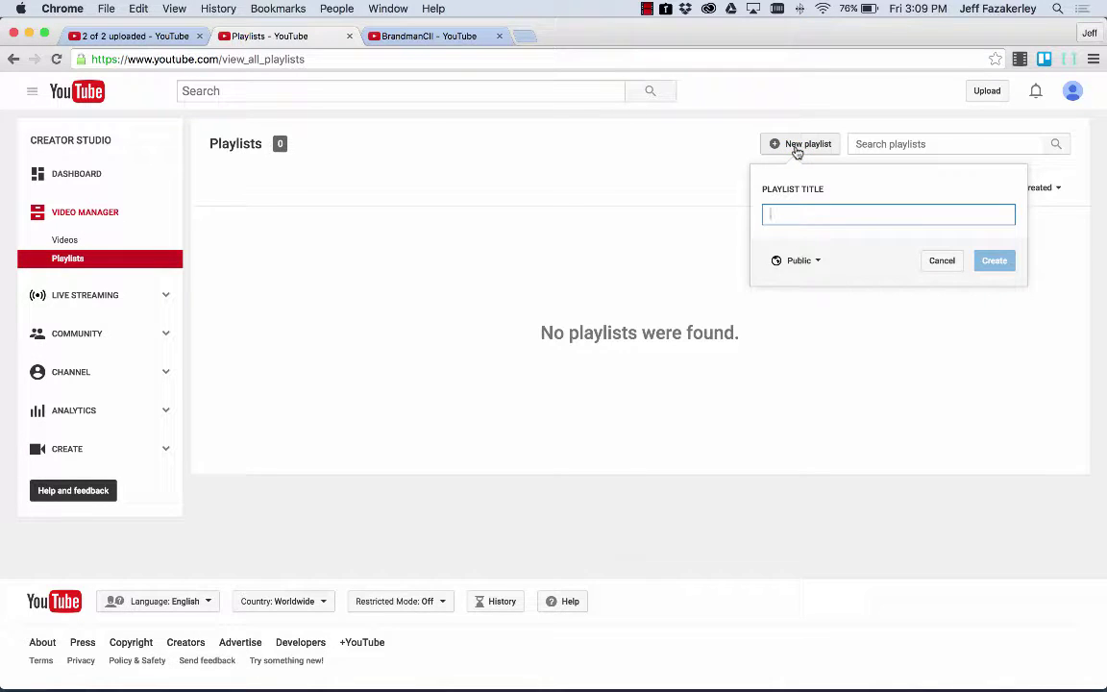
text(Awesome Videos)
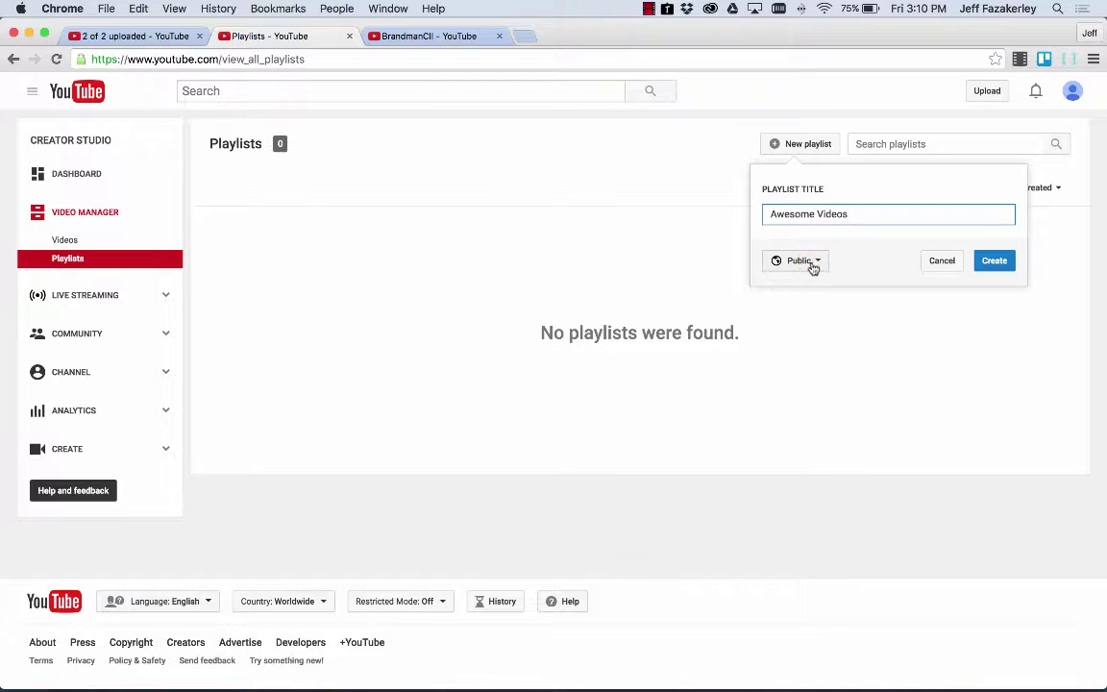
click(816, 264)
click(810, 310)
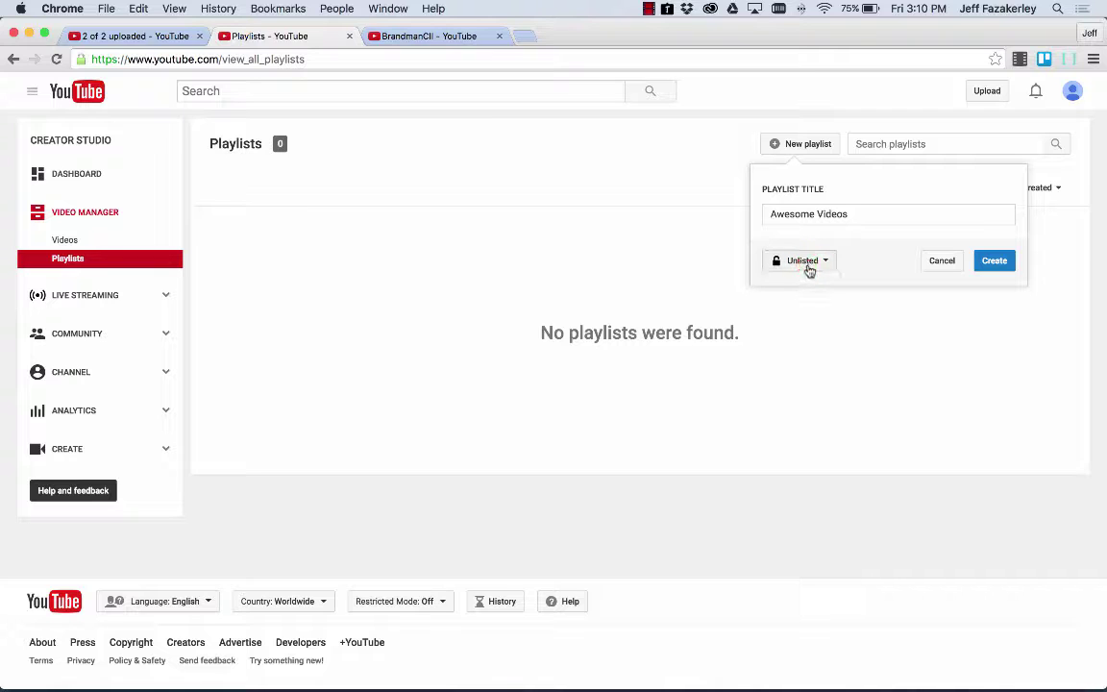
click(808, 266)
click(803, 313)
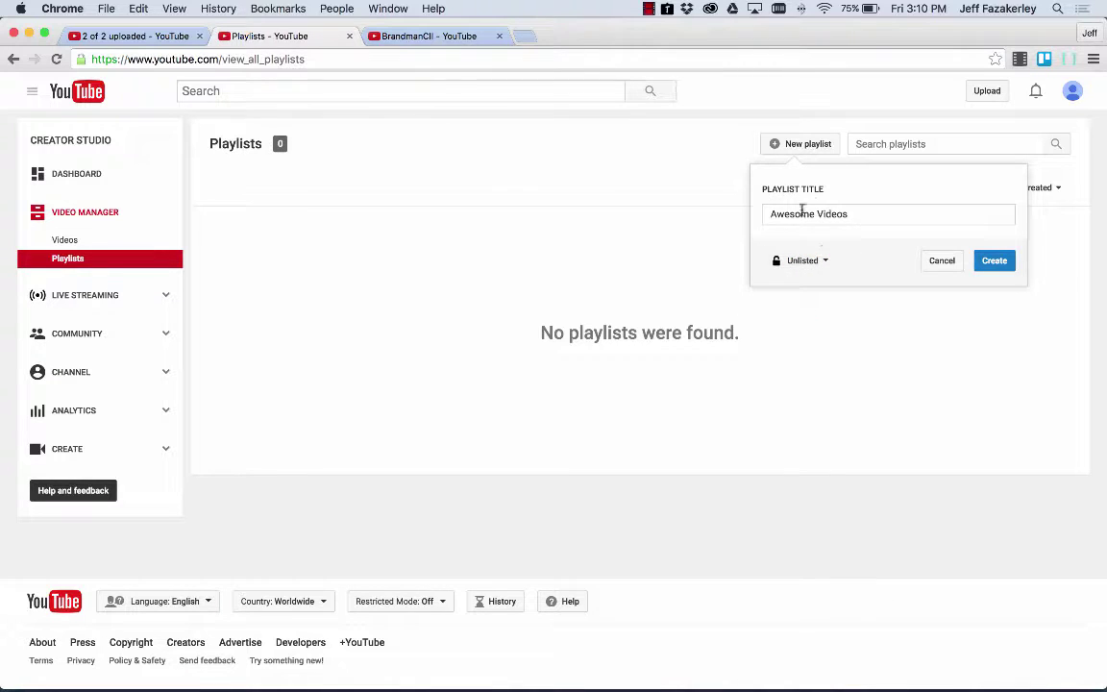
click(996, 265)
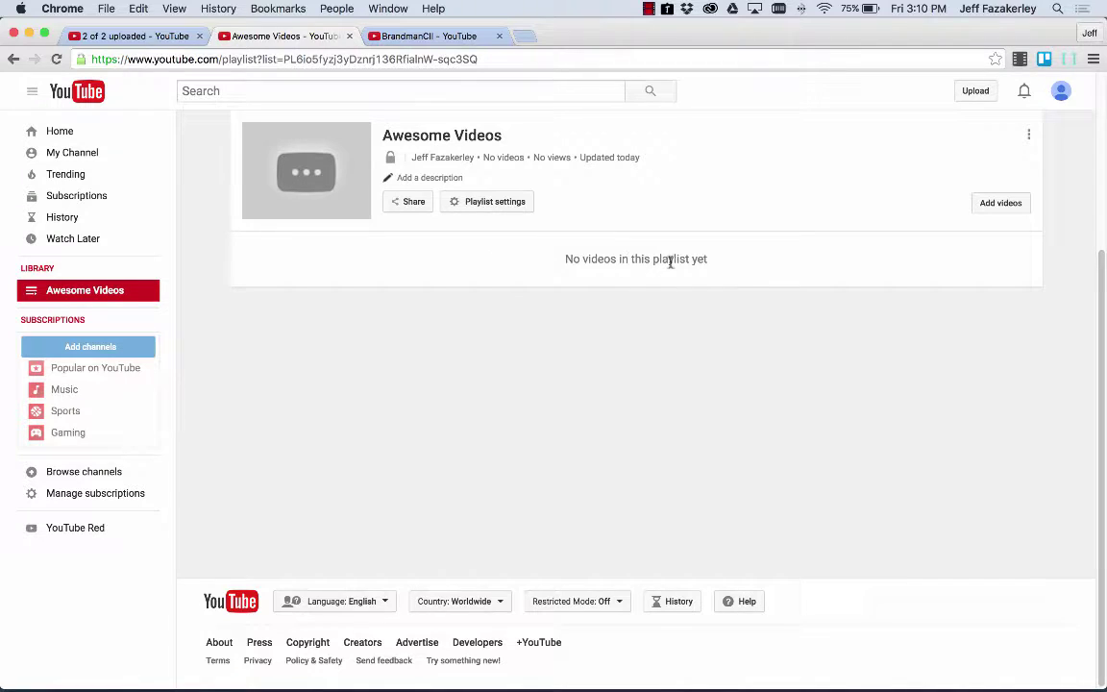
- Search YouTube for "Cats" and add "Funny Cats Compilation [Most See] Funny Cat Videos Ever Part 1" to the playlist
click(1003, 207)
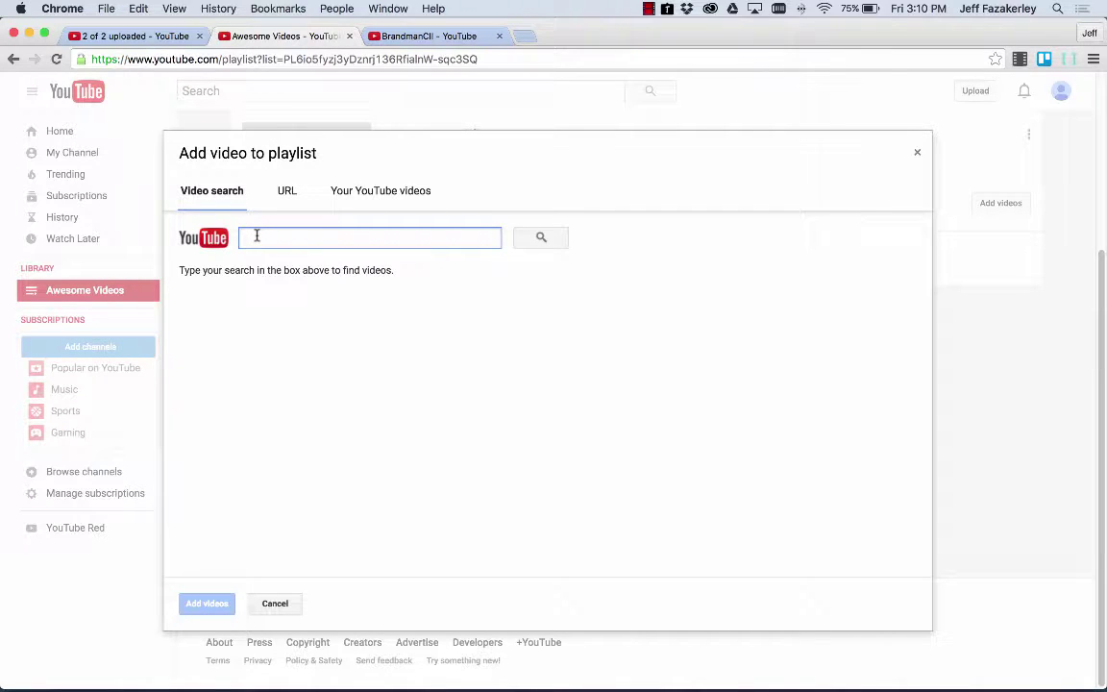
text(Cats)
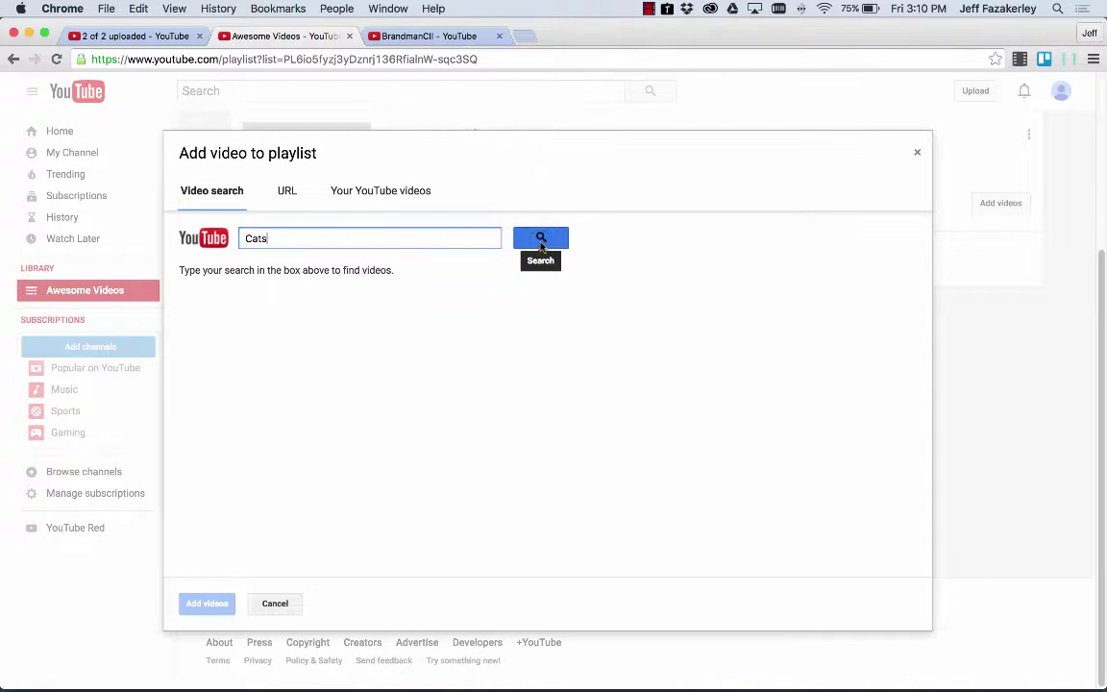
click(540, 242)
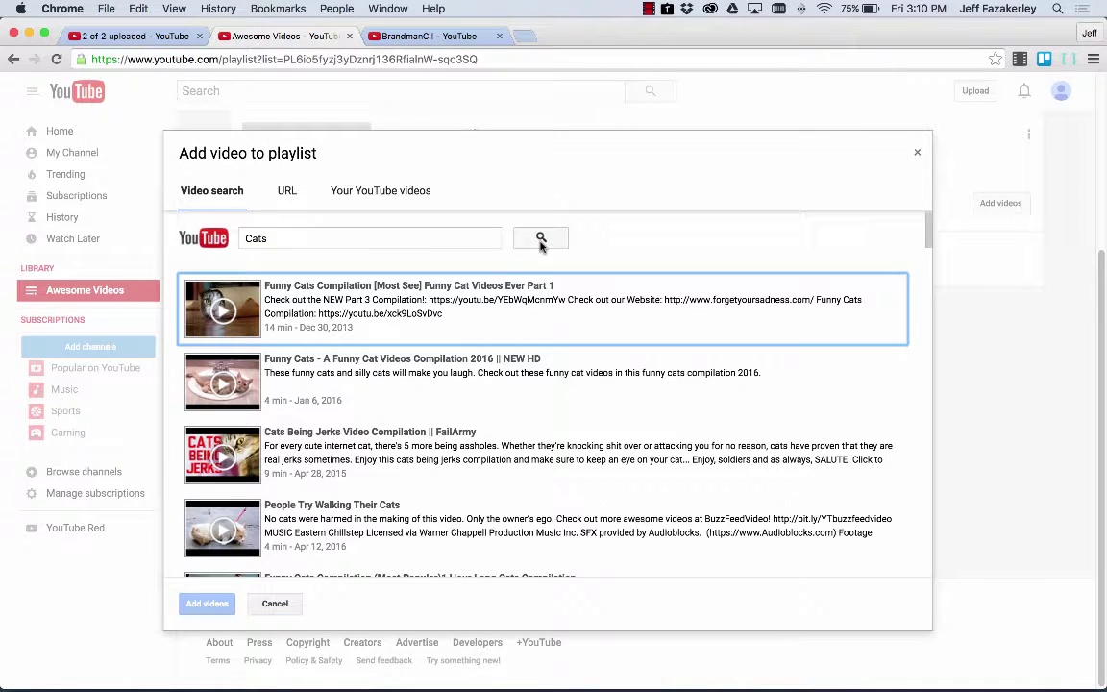
click(354, 313)
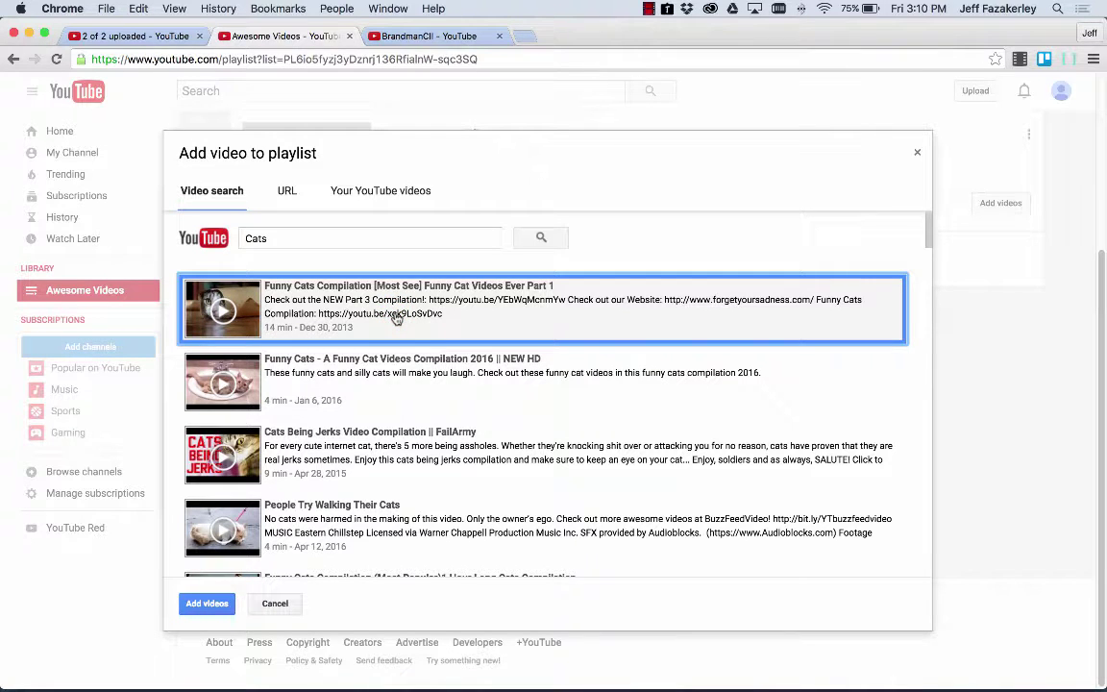
click(207, 603)
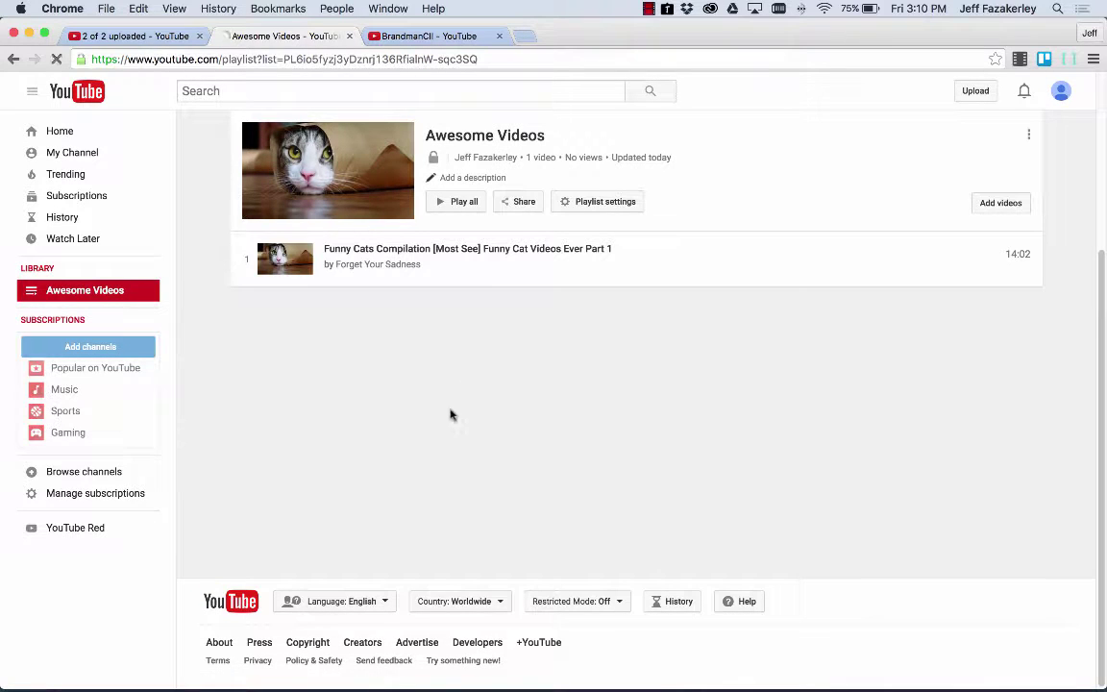
- Add your own uploads Studio B Roll, 1066 Video and Jurassic Park T rex Roar to the playlist
click(1001, 202)
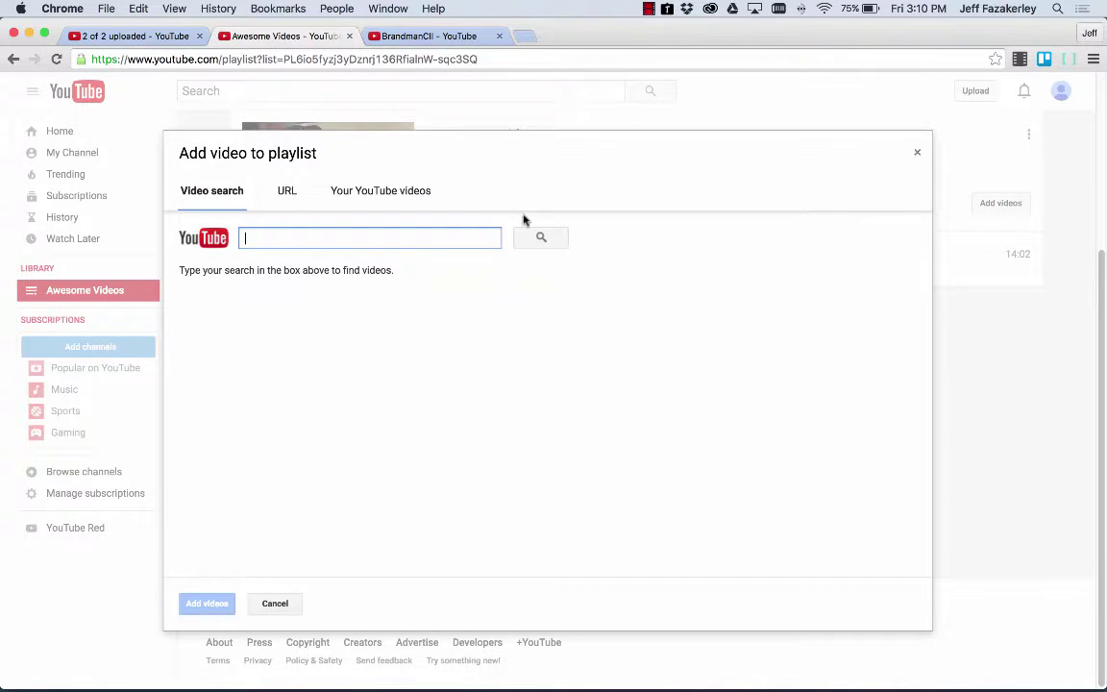
click(286, 191)
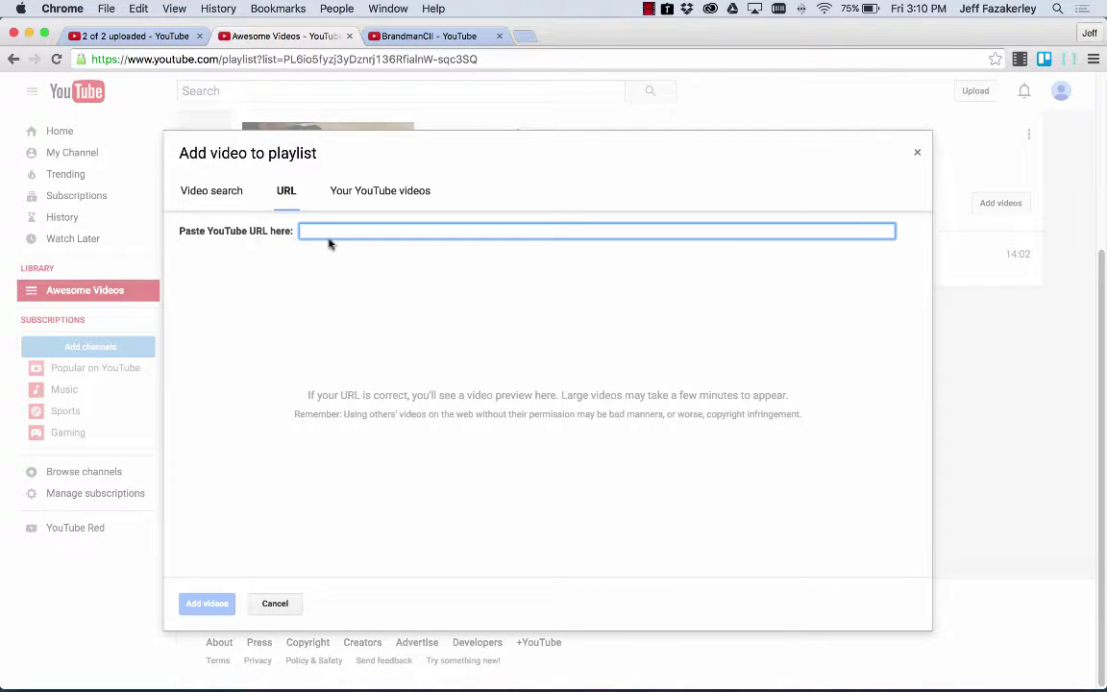
click(377, 193)
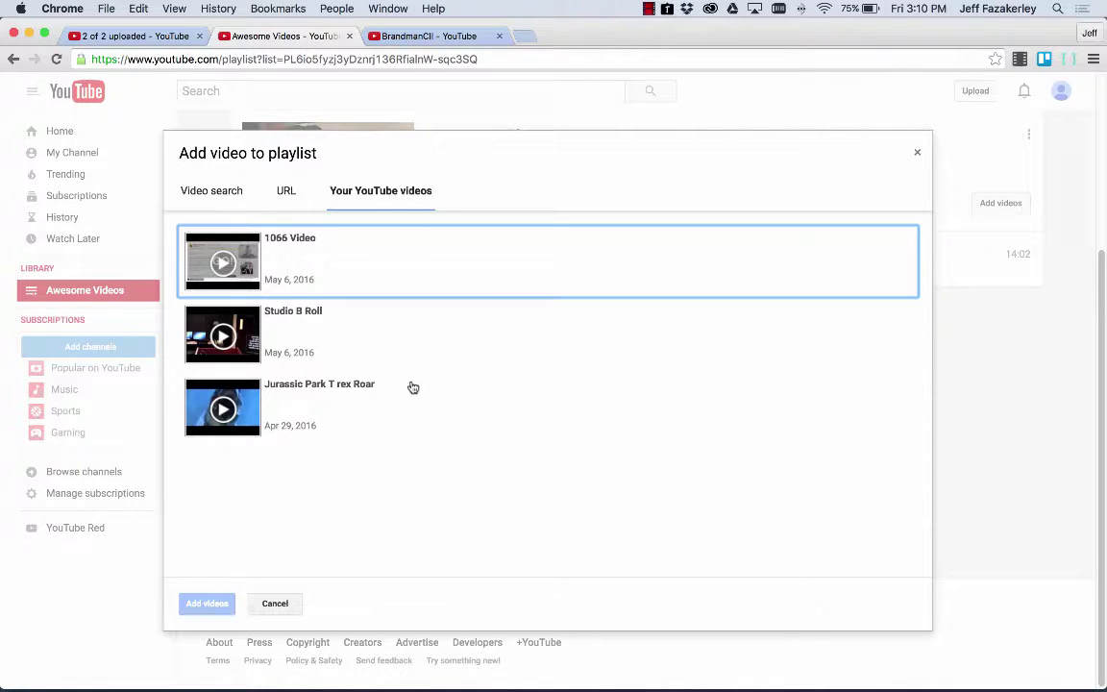
click(390, 331)
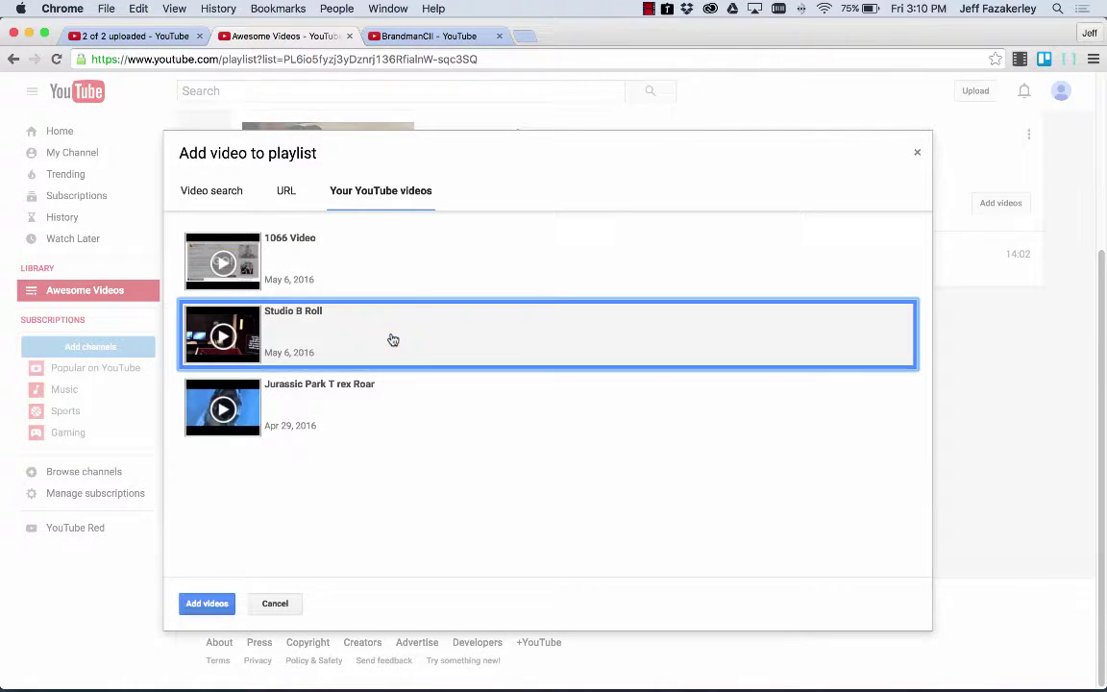
click(380, 279)
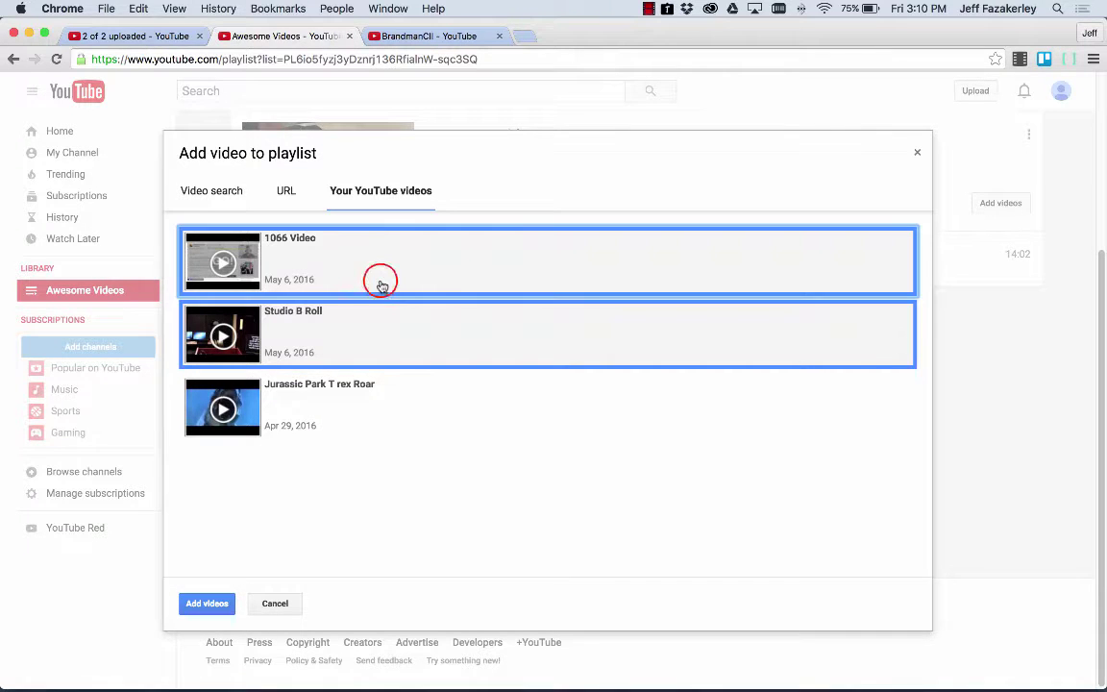
click(381, 411)
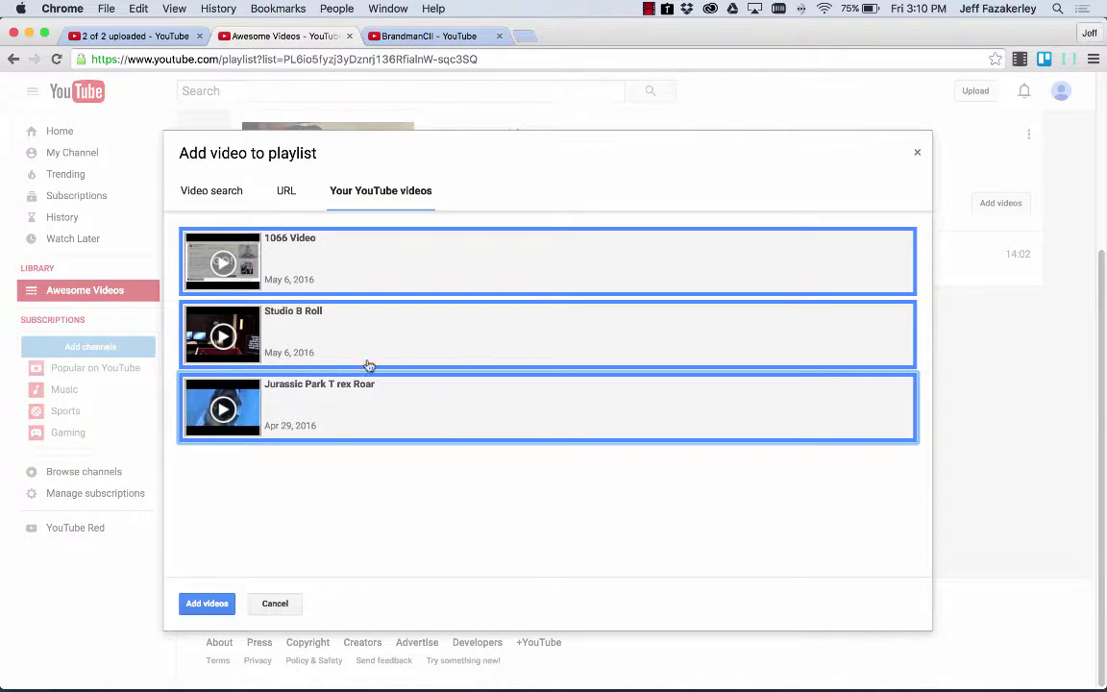
click(197, 603)
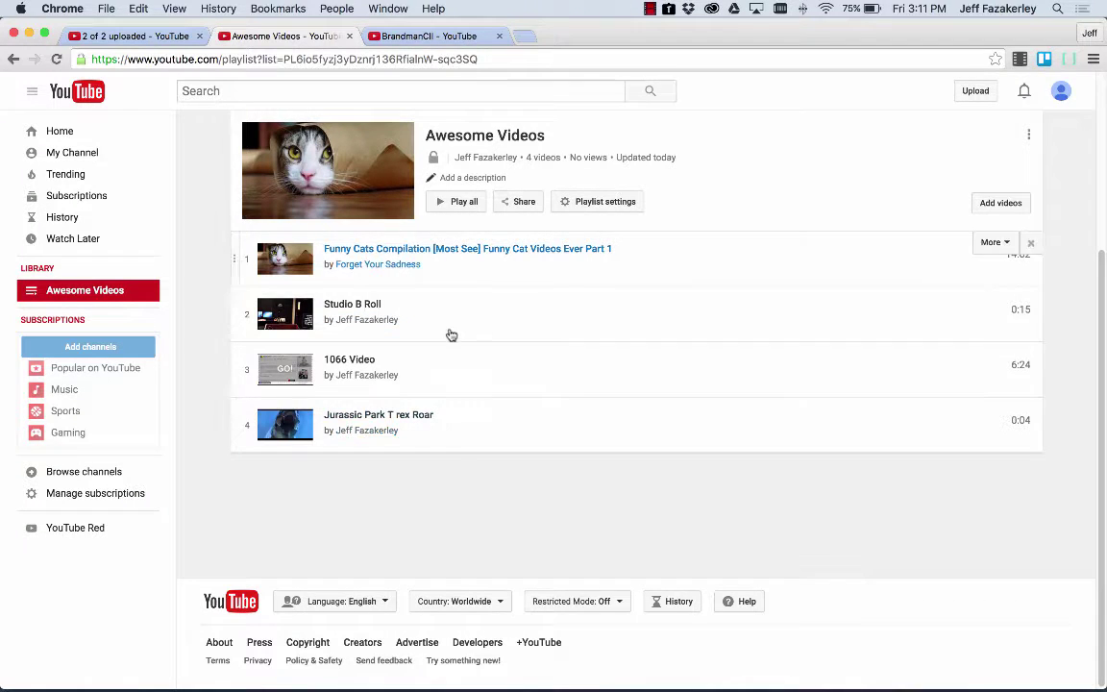
- Reorder the playlist to Studio B Roll, Funny Cats Compilation, Jurassic Park T rex Roar and 1066 Video
drag(235, 425, 236, 258)
click(234, 316)
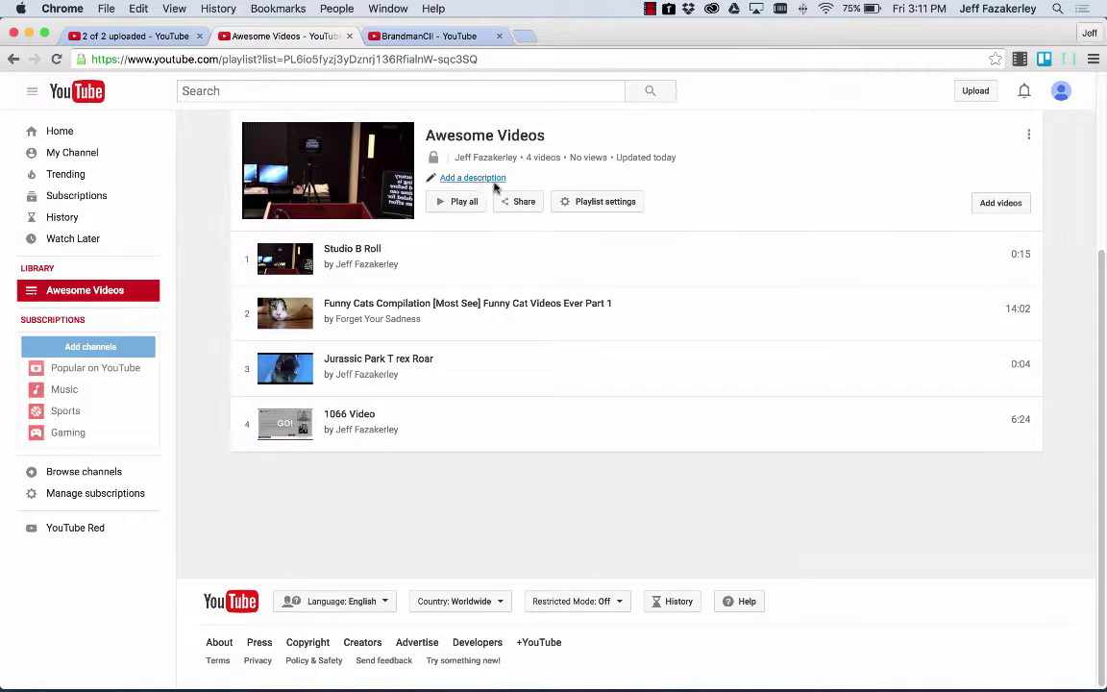
- Review the share link and embed code of the Awesome Videos playlist, and close the sharing options
click(520, 206)
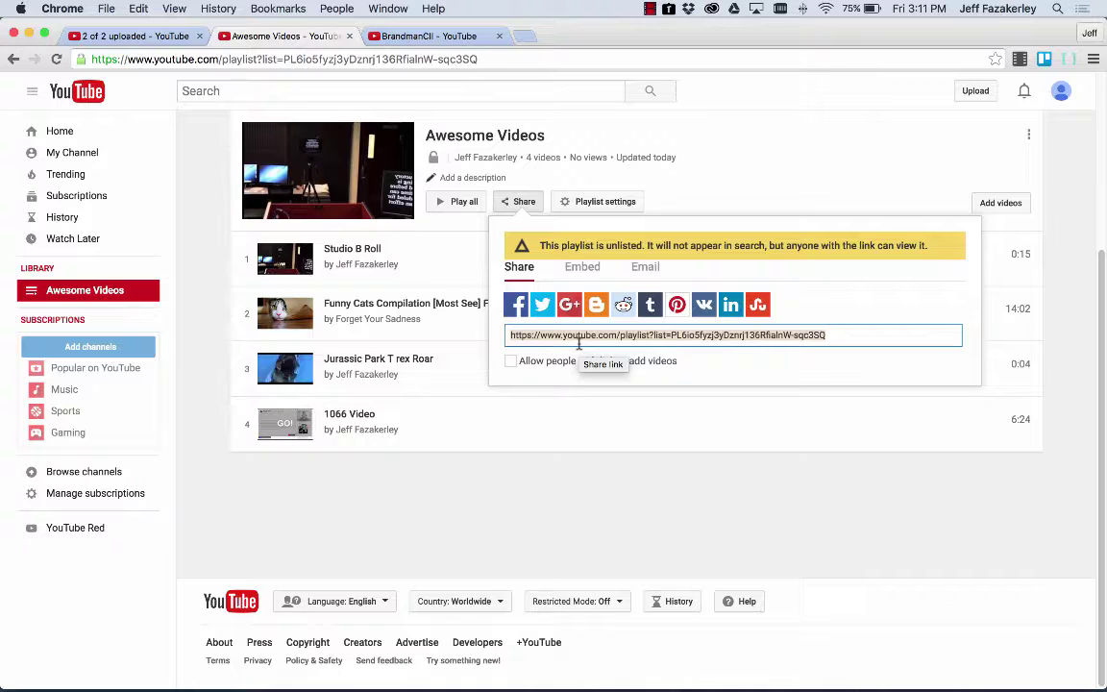
click(579, 267)
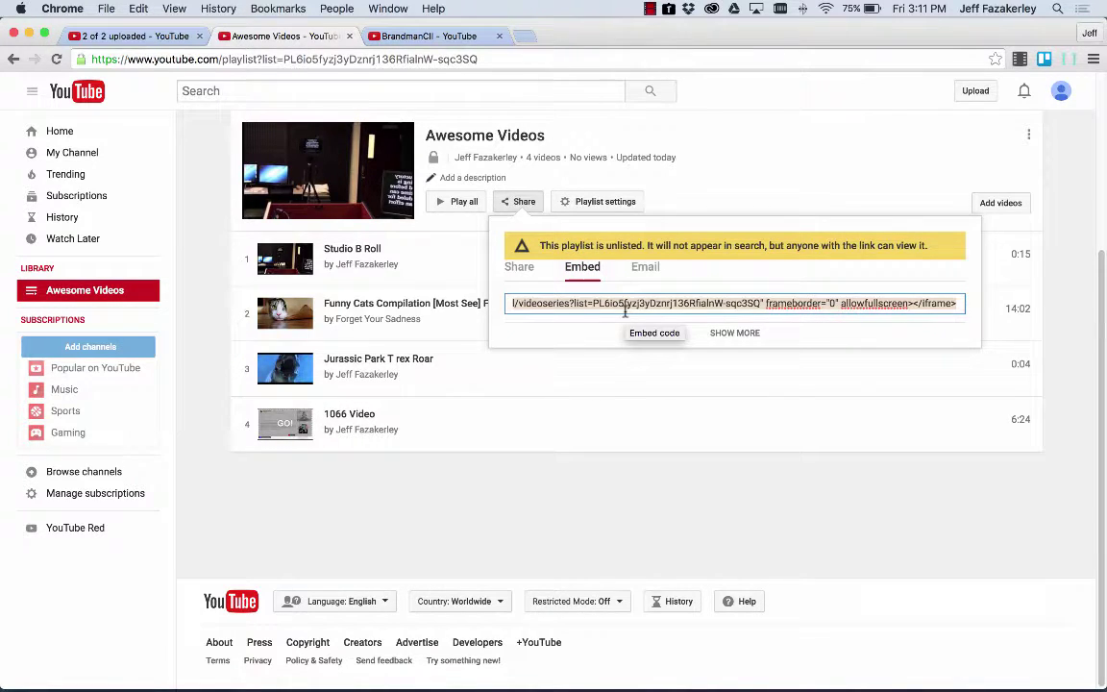
click(519, 269)
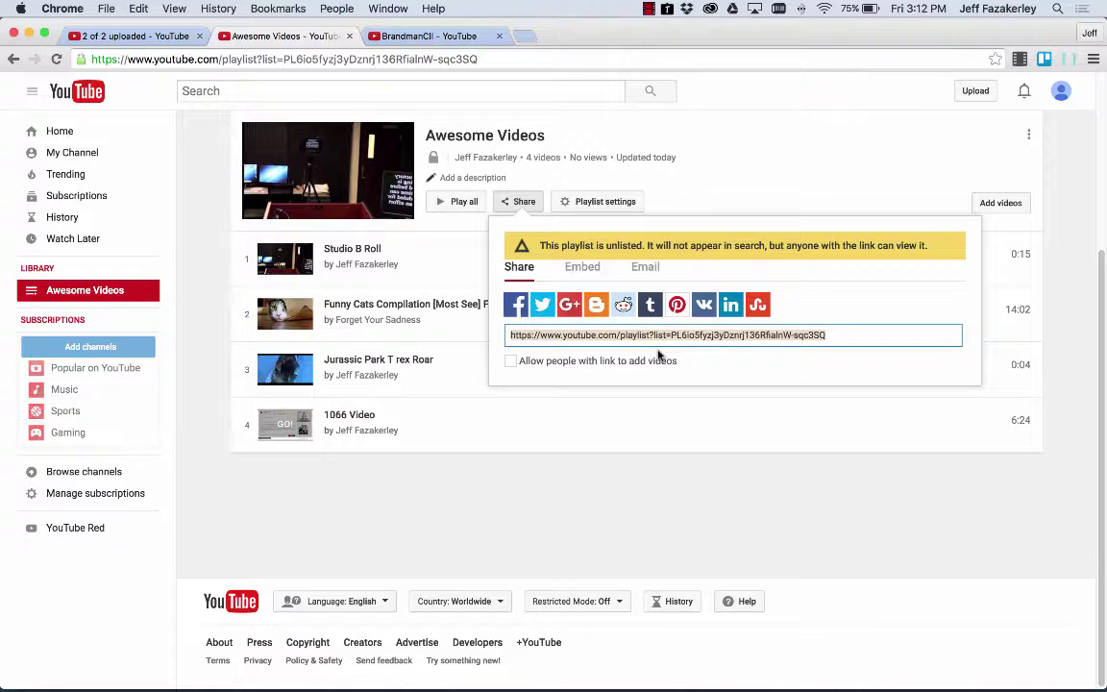
click(509, 202)
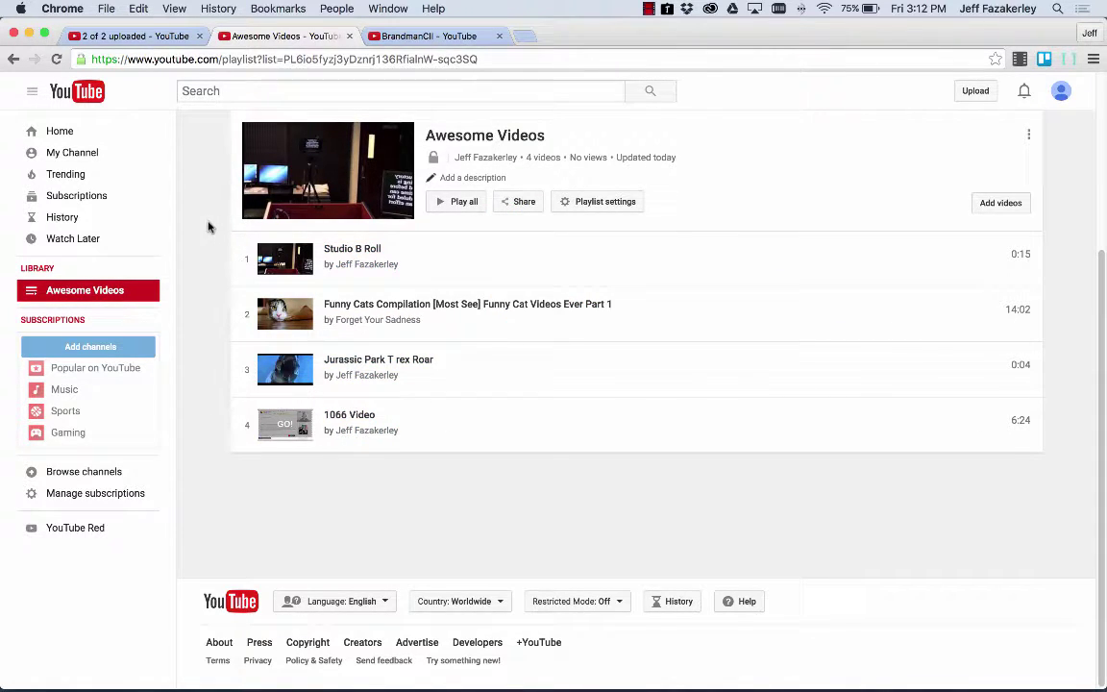
- Return to editing the uploaded Studio B Roll video, keep it Public and assign it to the Awesome Videos playlist
click(139, 36)
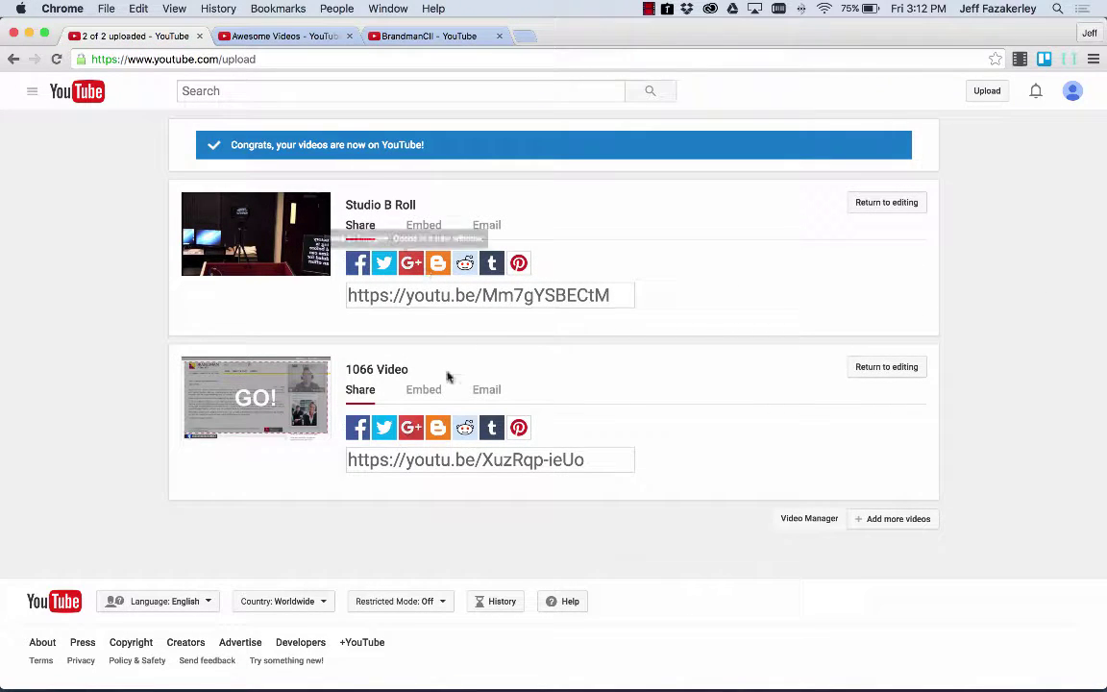
click(887, 203)
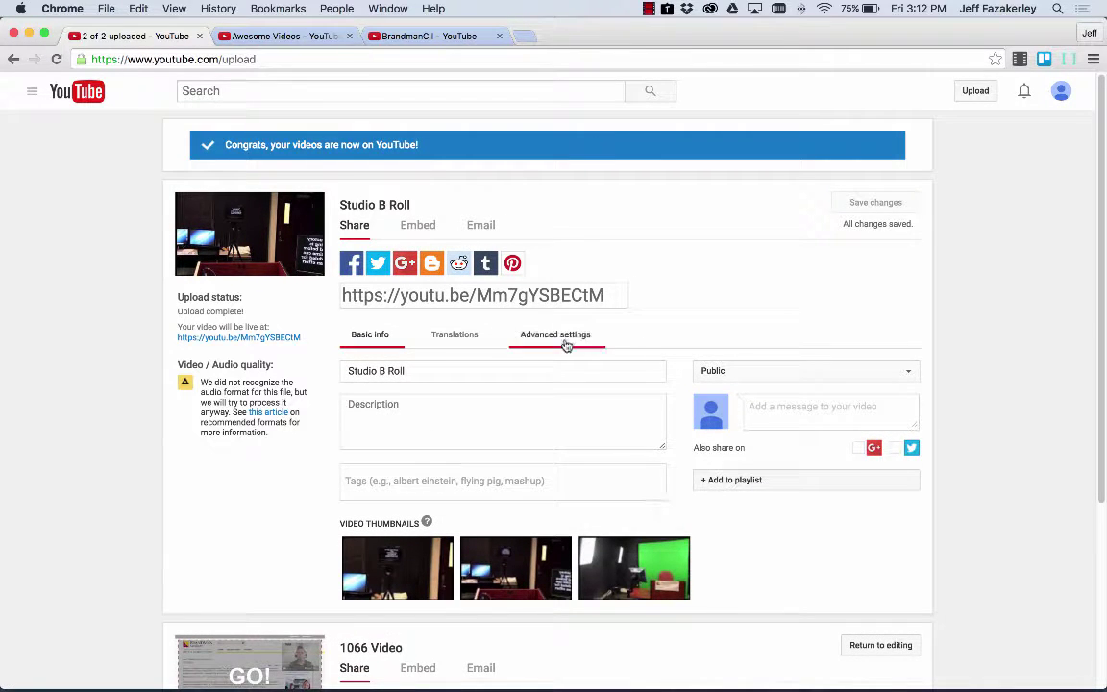
click(737, 373)
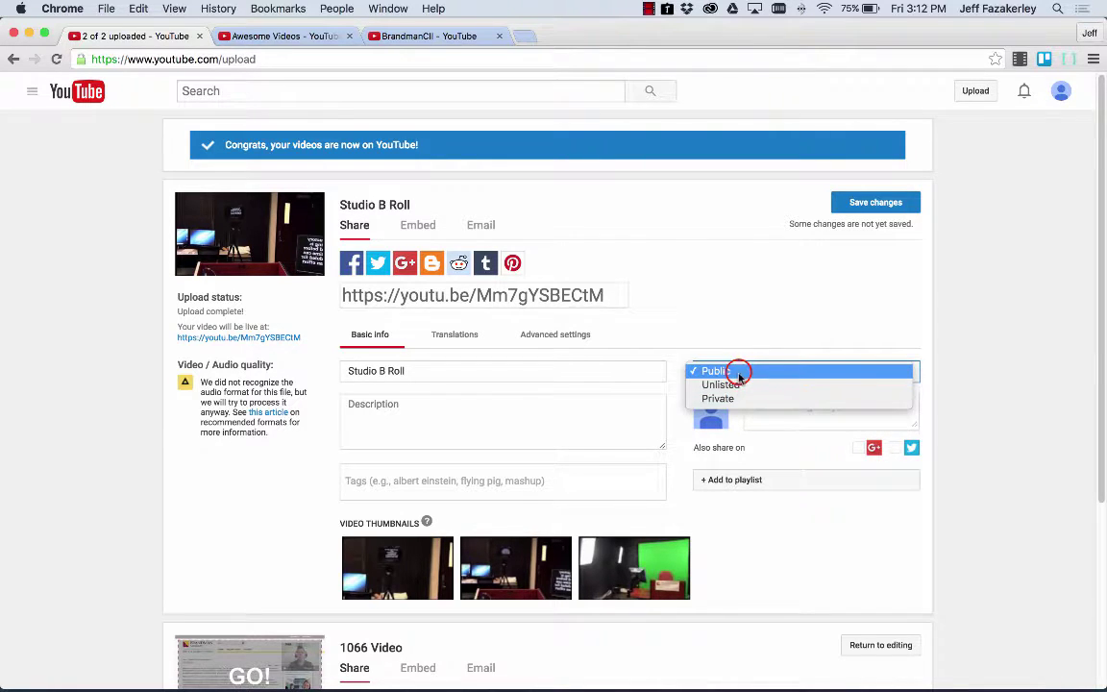
click(737, 372)
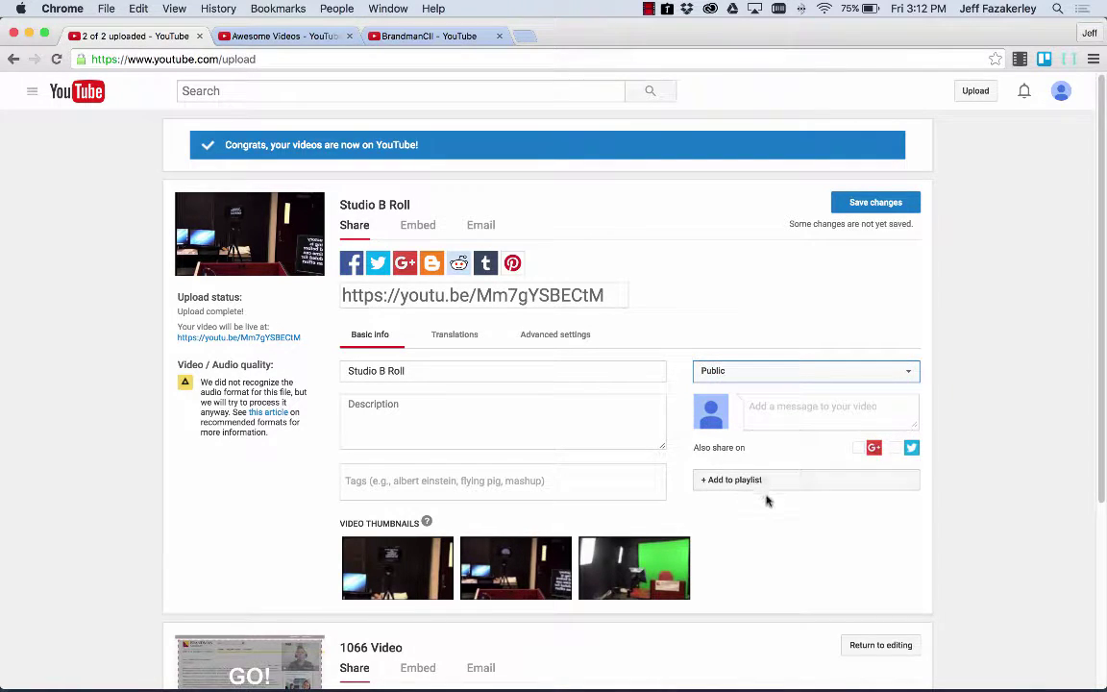
click(724, 483)
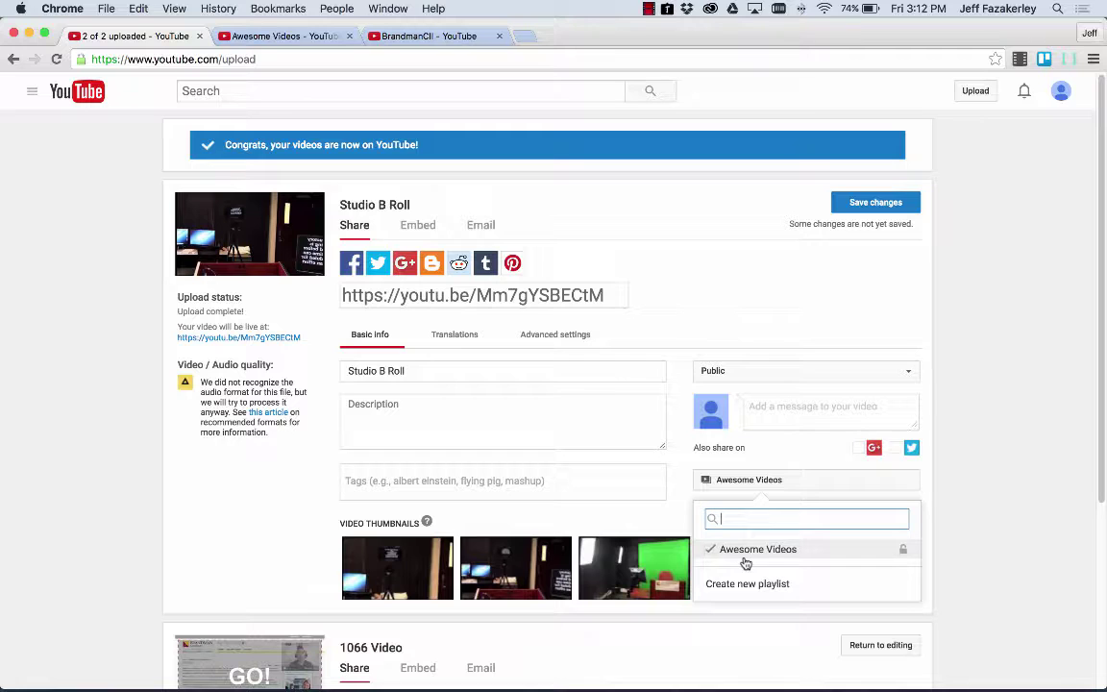
- Create a new unlisted playlist named Studio Playlist from the Studio B Roll video's playlist options
click(749, 588)
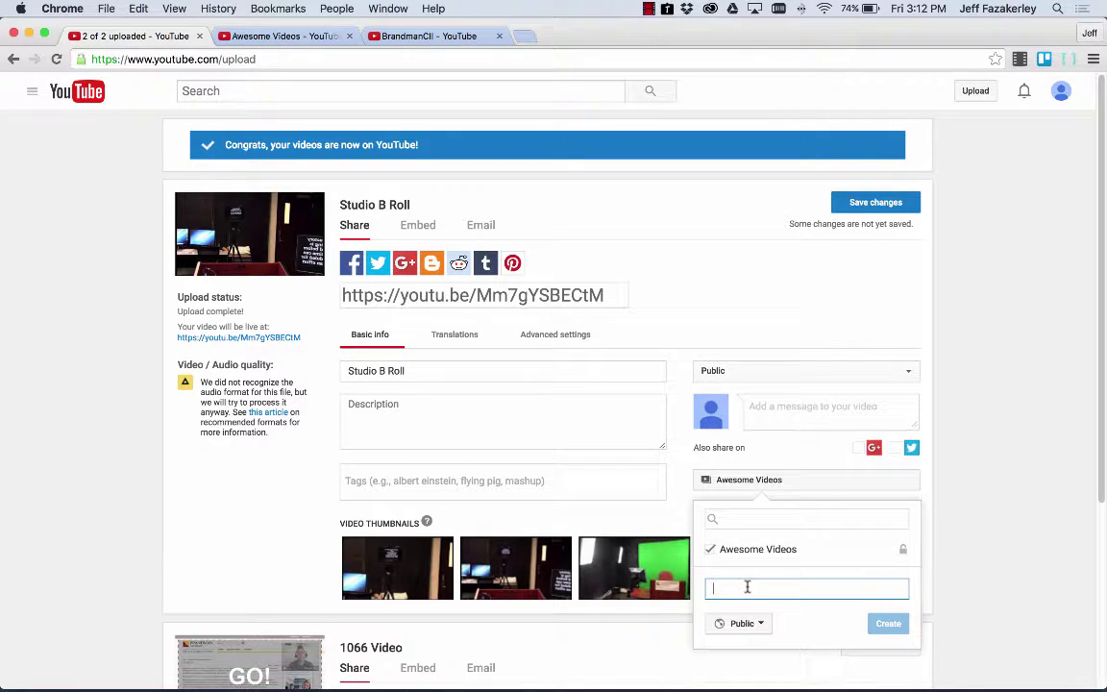
text(tudio Playlist)
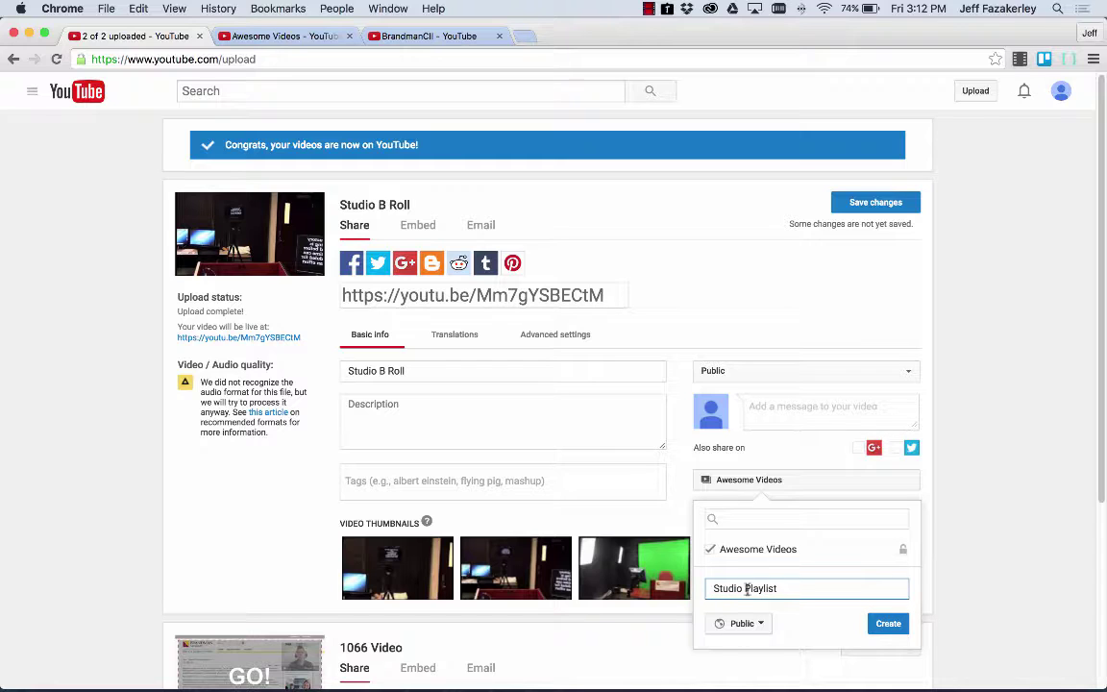
click(746, 623)
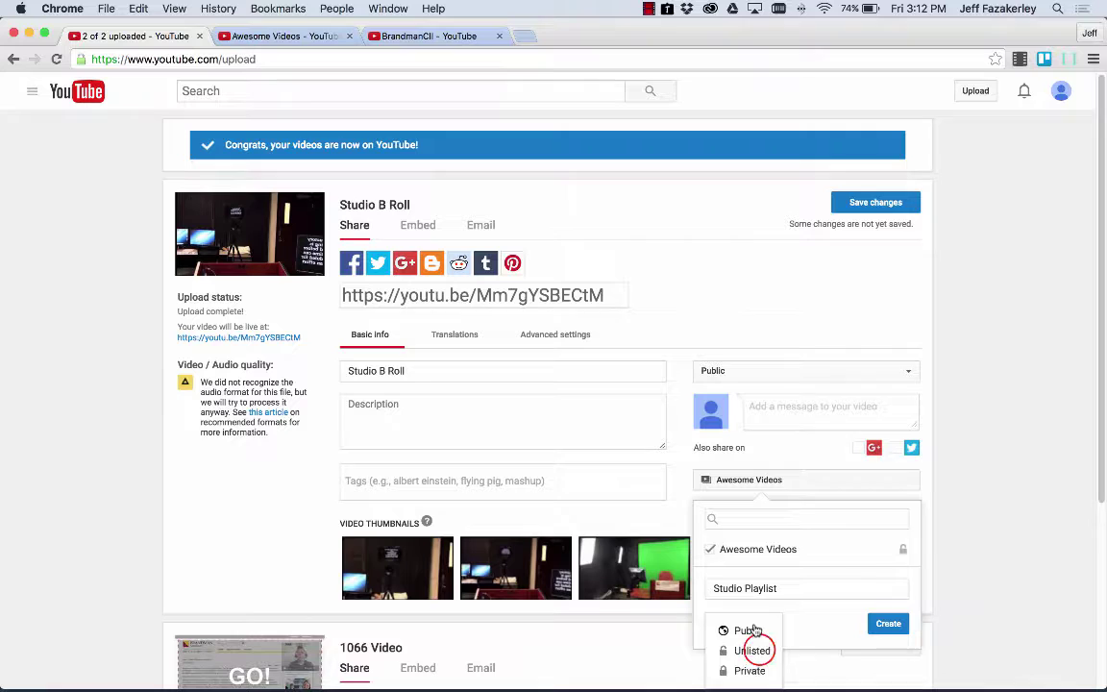
click(751, 650)
click(889, 624)
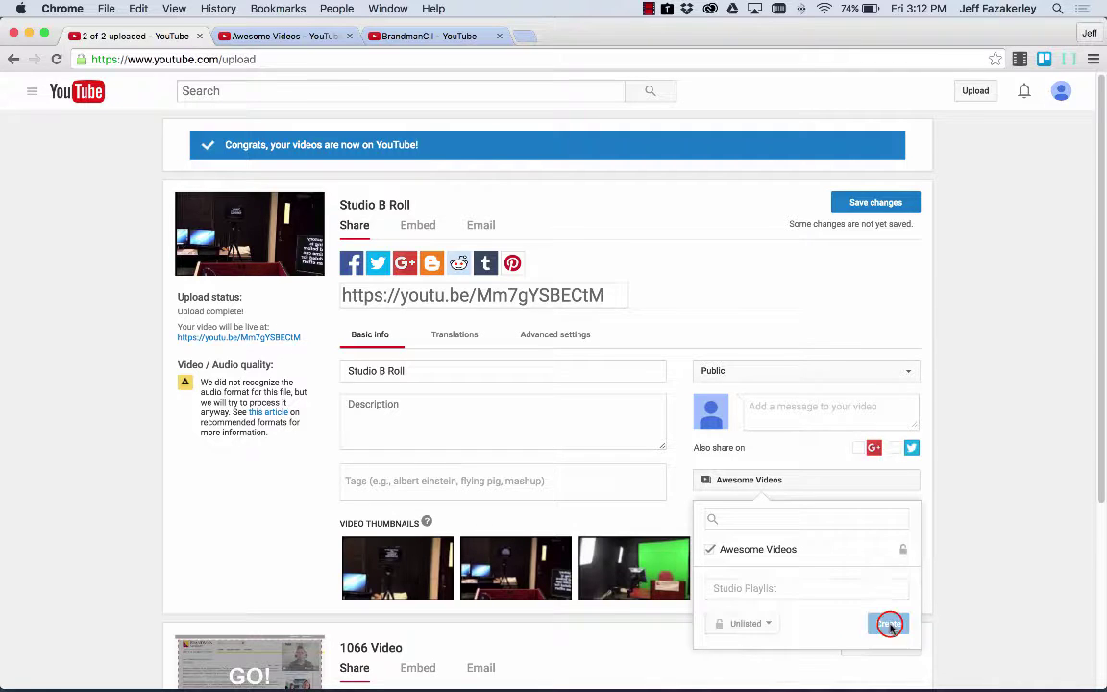
- Take Studio B Roll out of the Awesome Videos playlist, keep it in Studio Playlist and save the video's changes
click(711, 568)
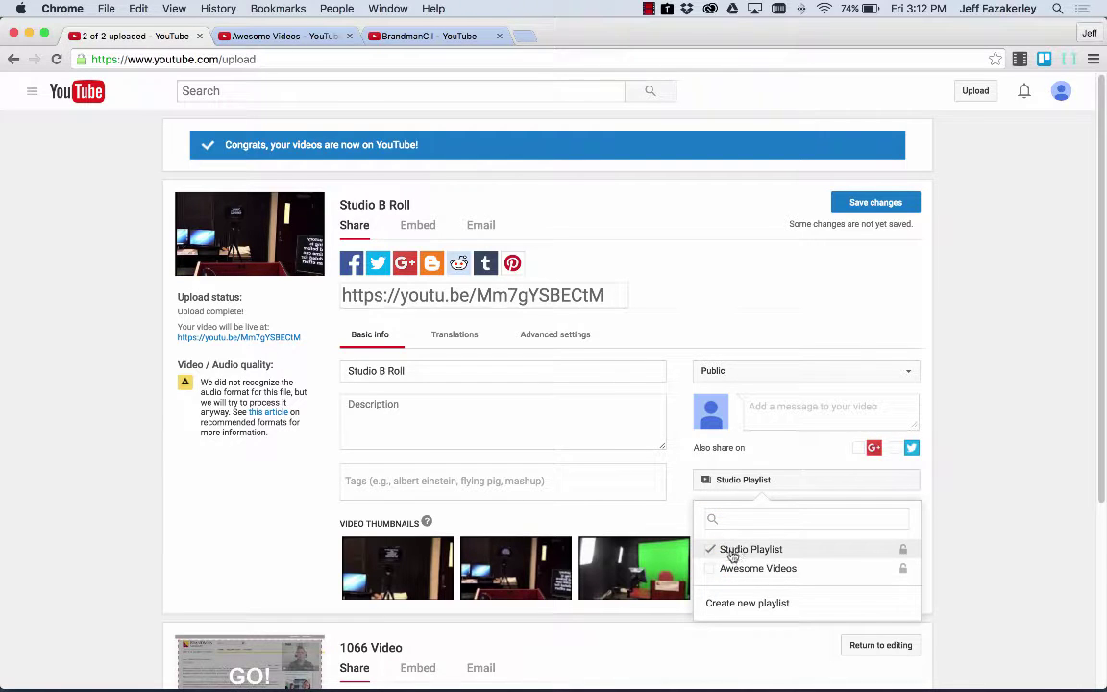
click(846, 538)
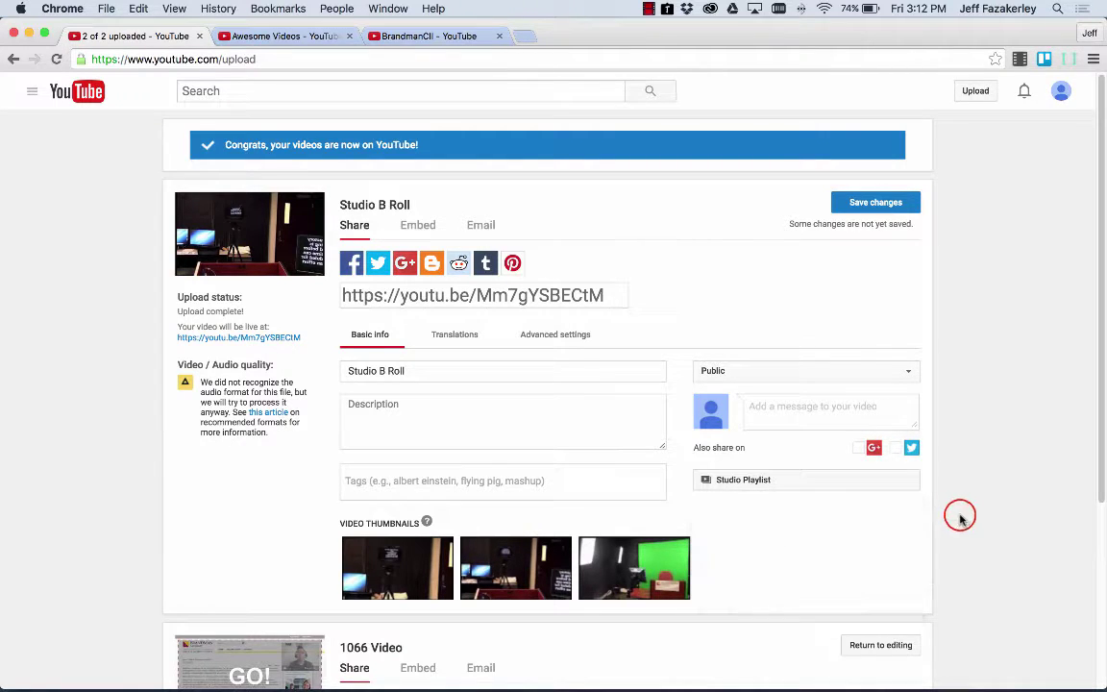
click(875, 204)
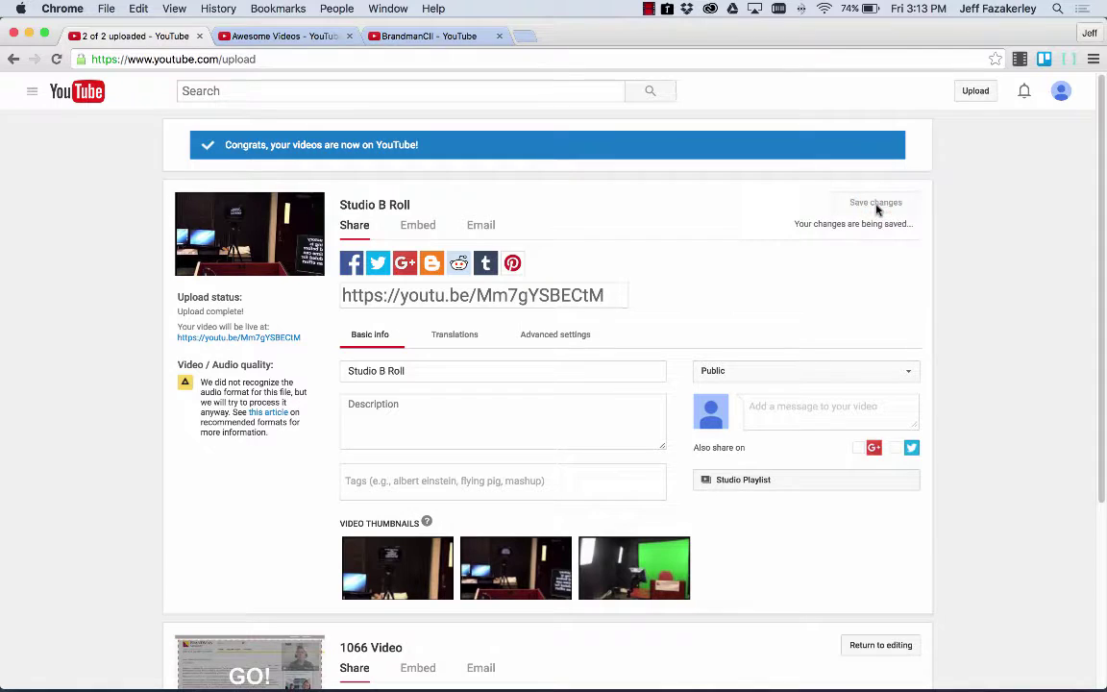
- Open your own channel page from the Awesome Videos page and compare it with the BrandmanCII channel's home page
click(294, 40)
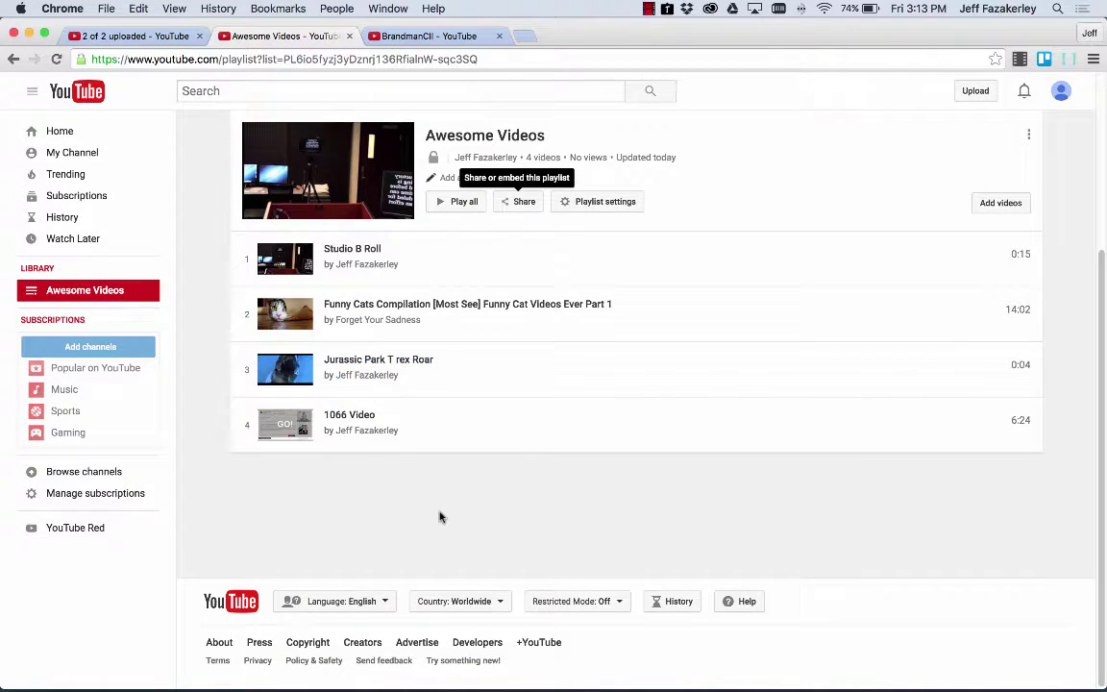
click(67, 153)
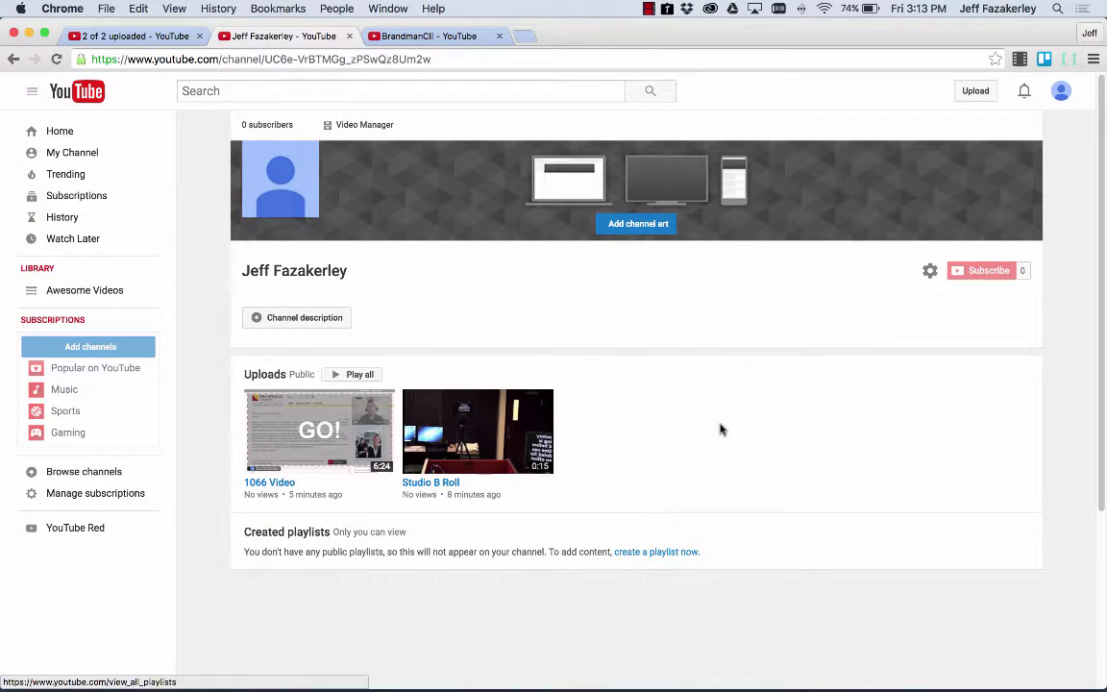
click(440, 37)
scroll(563, 460, down, 5)
scroll(561, 468, up, 3)
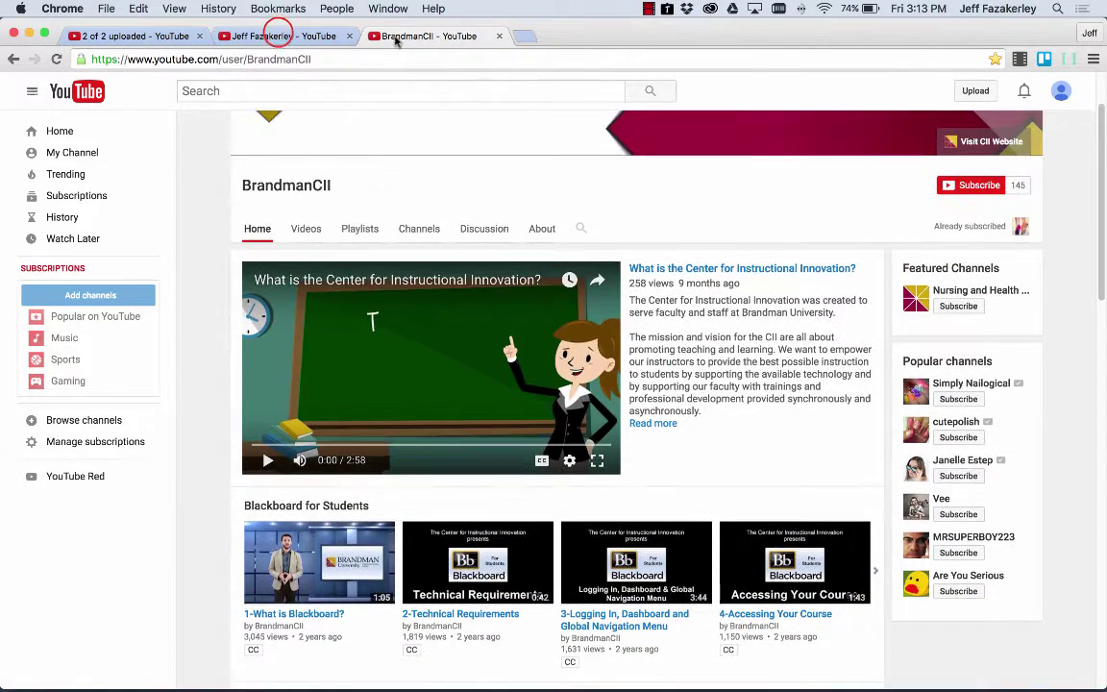
click(280, 35)
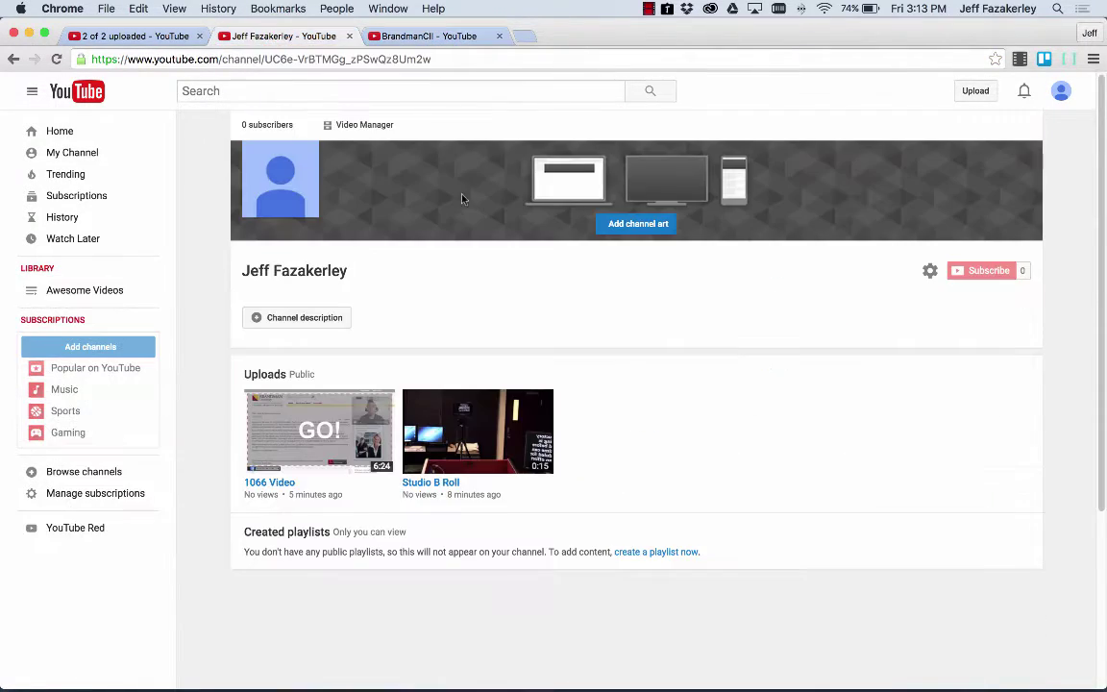
- Turn on customizing the channel layout in your channel's settings and save them
click(930, 272)
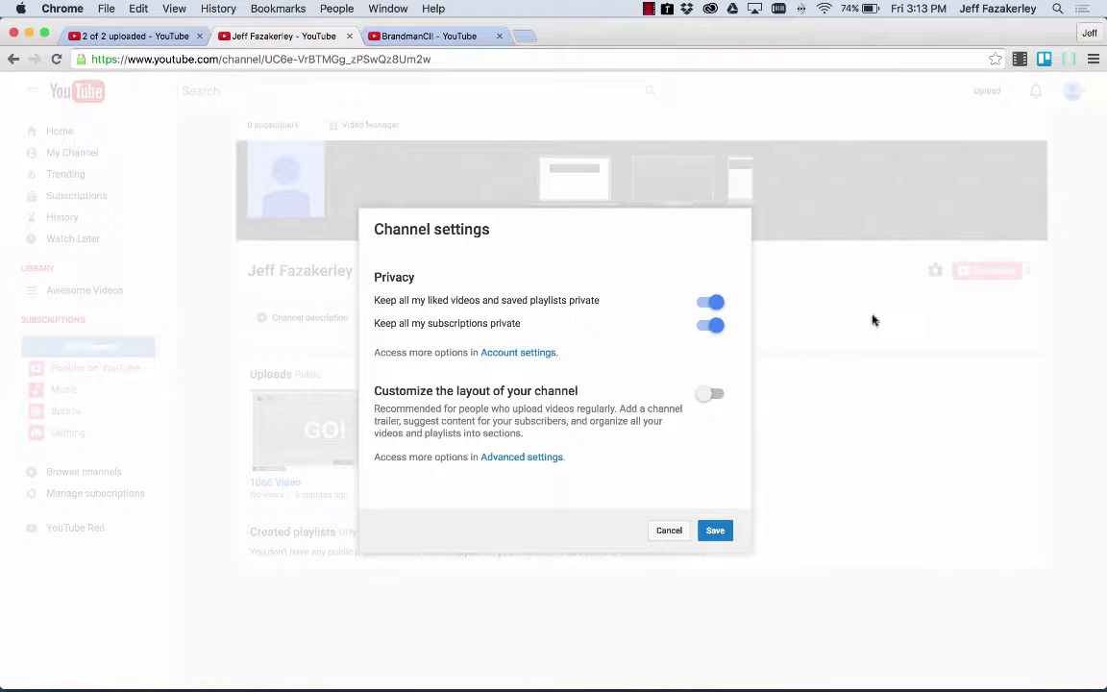
click(711, 395)
click(715, 534)
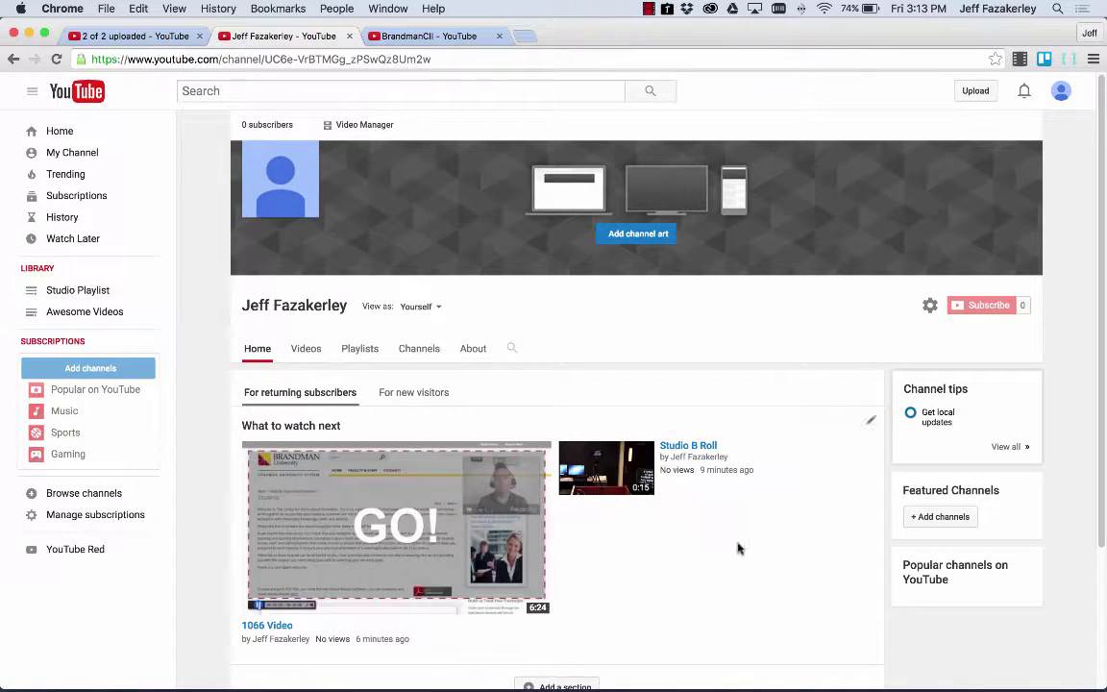
- Add a section to the channel home page with Single playlist content, showing Studio Playlist from your own playlists
scroll(733, 490, down, 3)
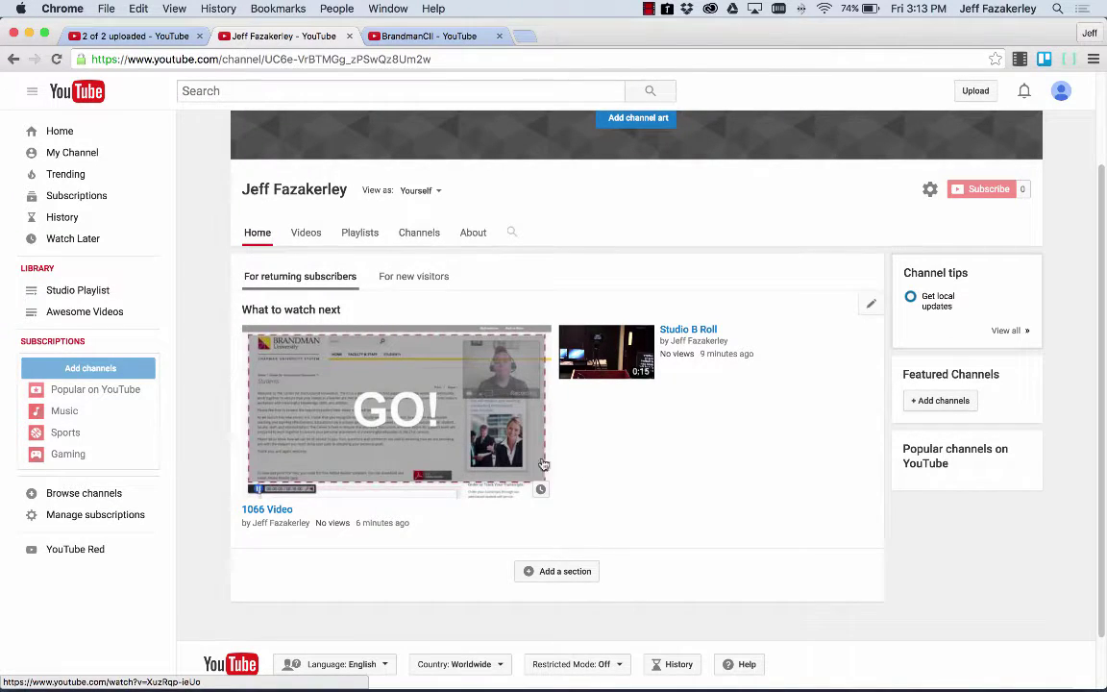
click(566, 571)
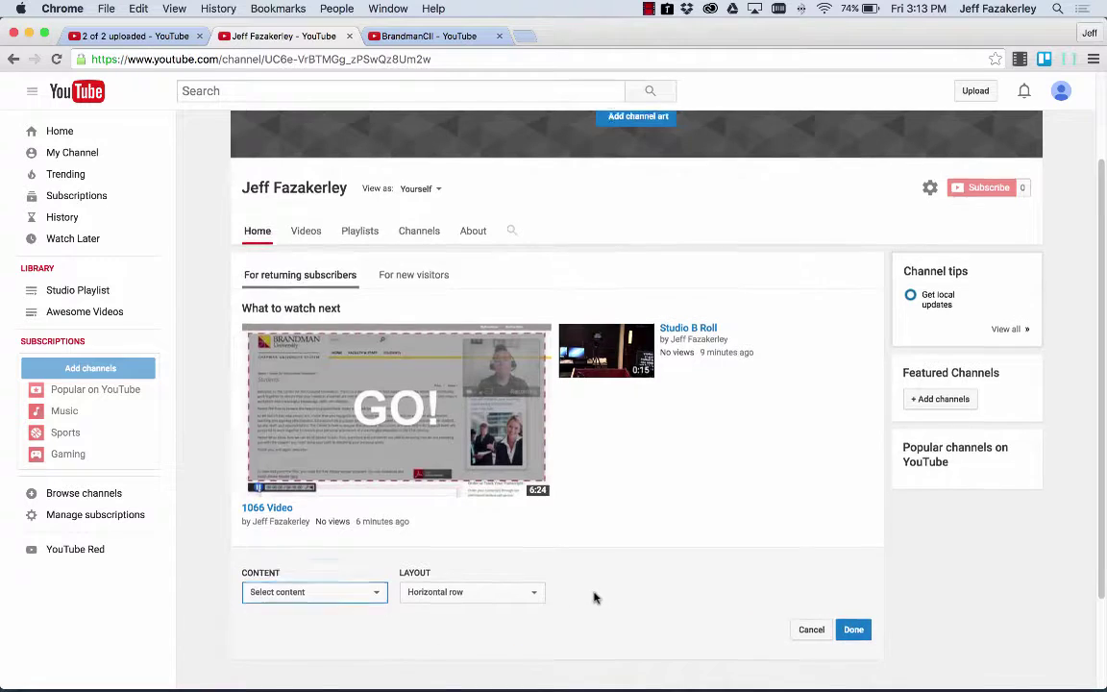
scroll(593, 597, down, 2)
click(375, 515)
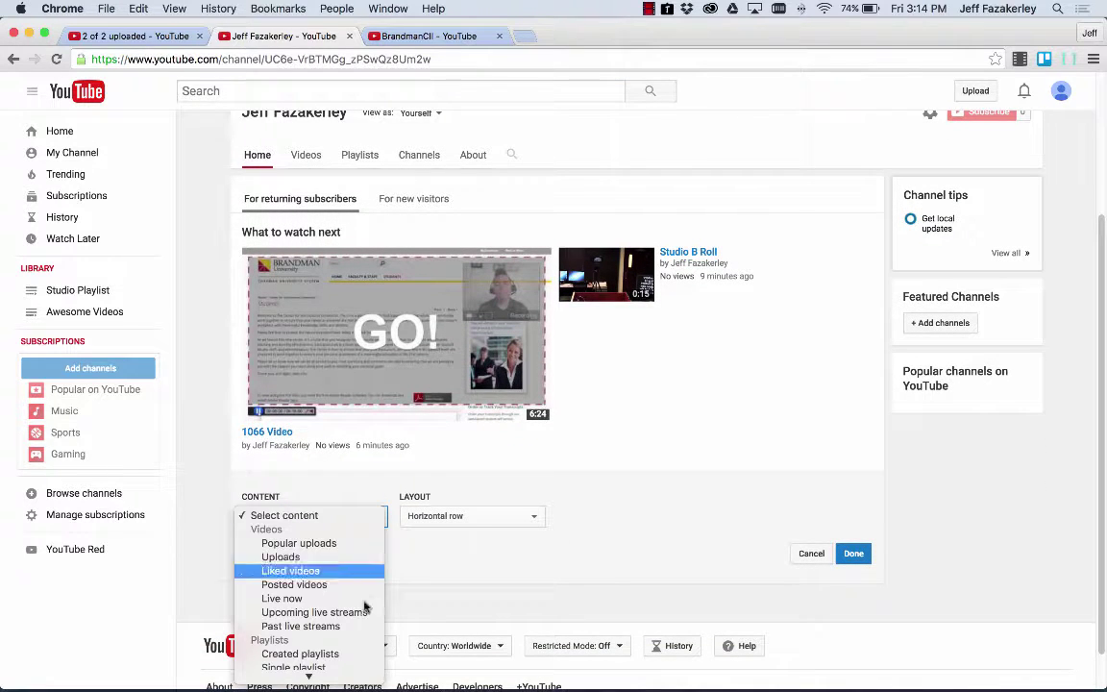
scroll(363, 607, down, 3)
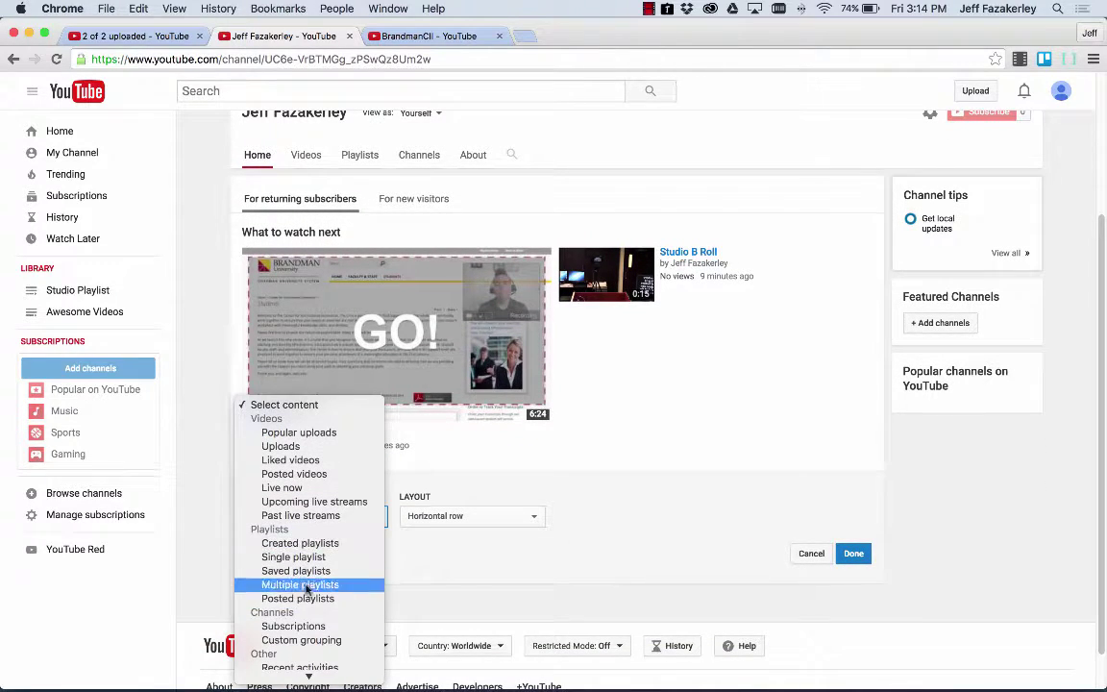
click(294, 557)
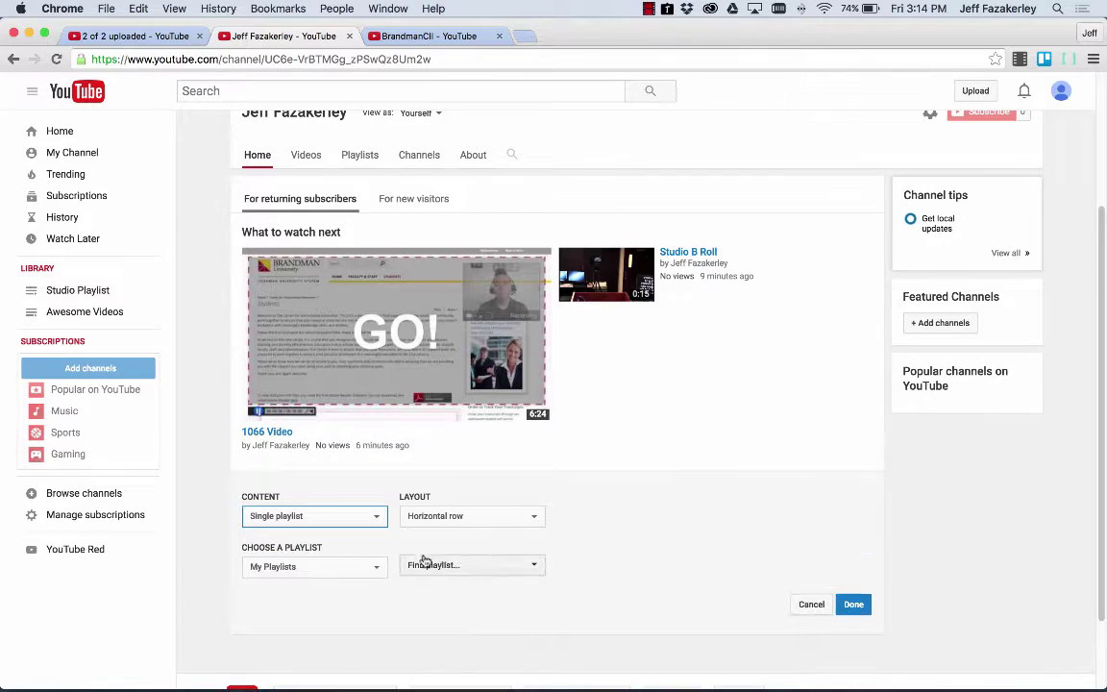
click(477, 567)
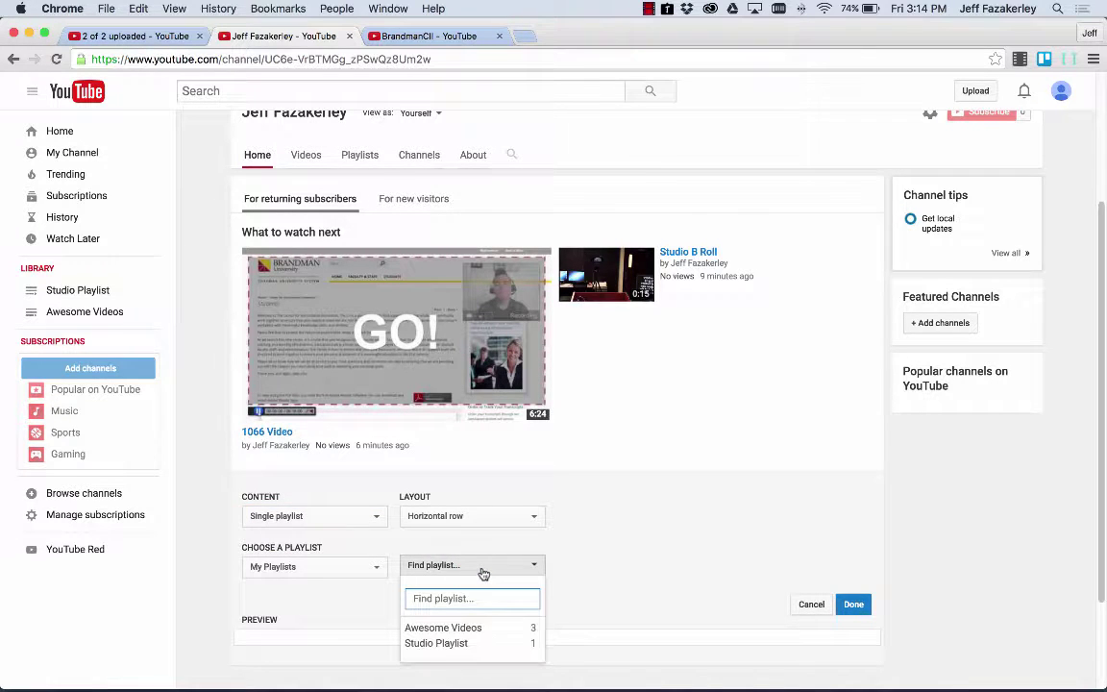
click(471, 644)
scroll(769, 577, down, 2)
click(852, 546)
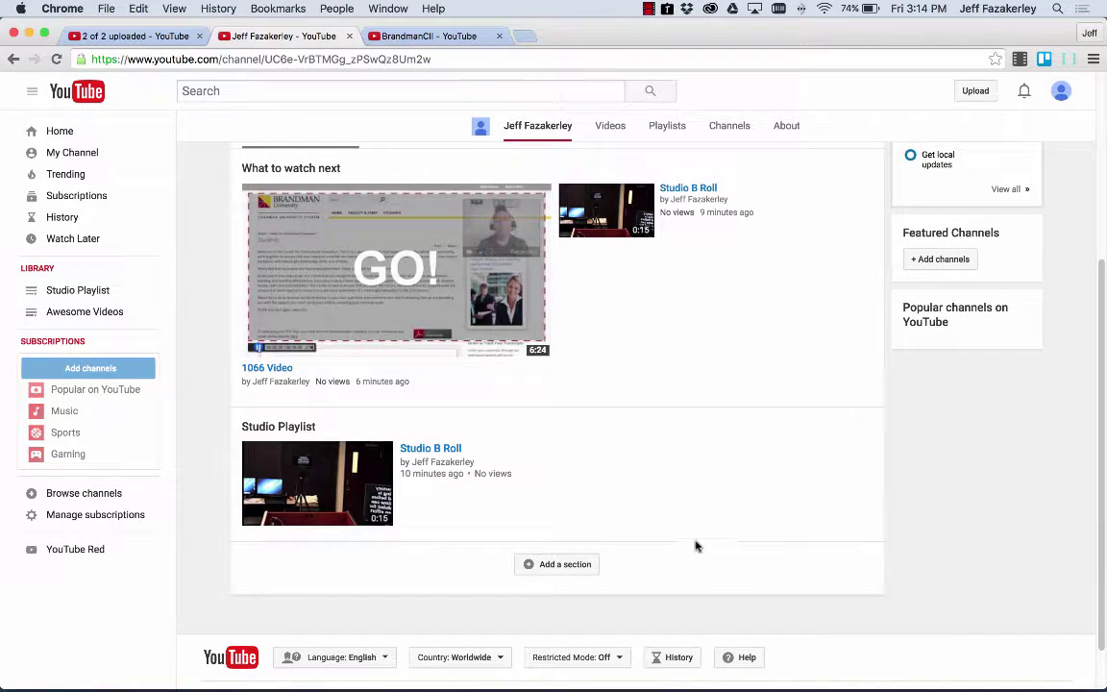
- Preview the channel home page, including the new playlist section, as a returning subscriber
scroll(631, 491, up, 2)
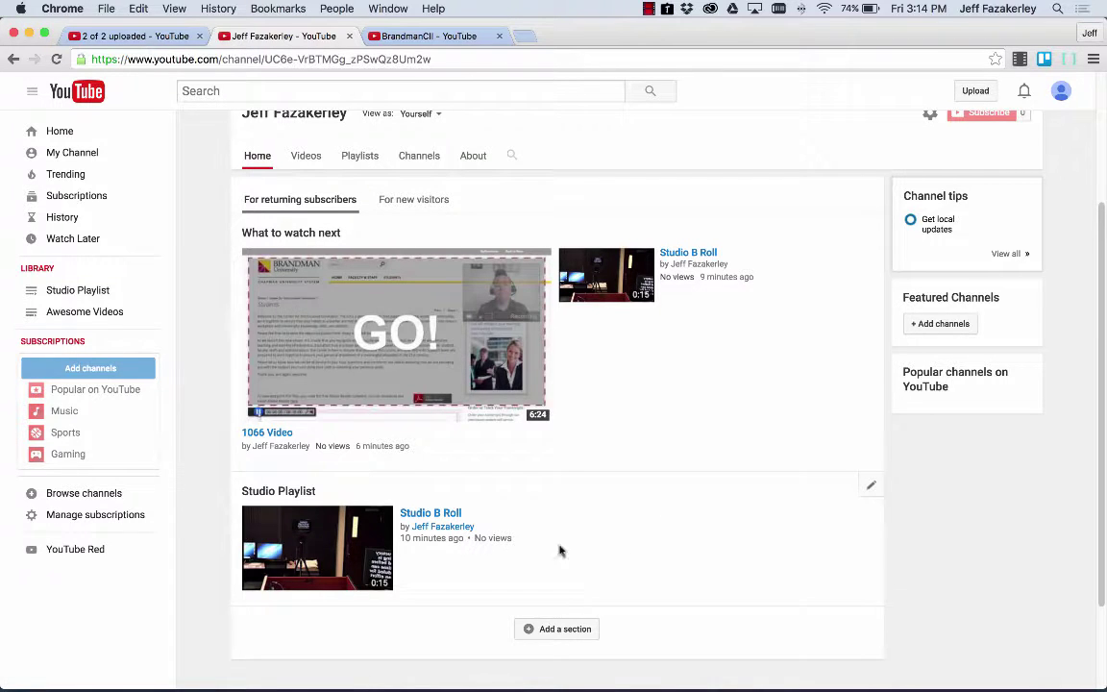
scroll(585, 502, up, 1)
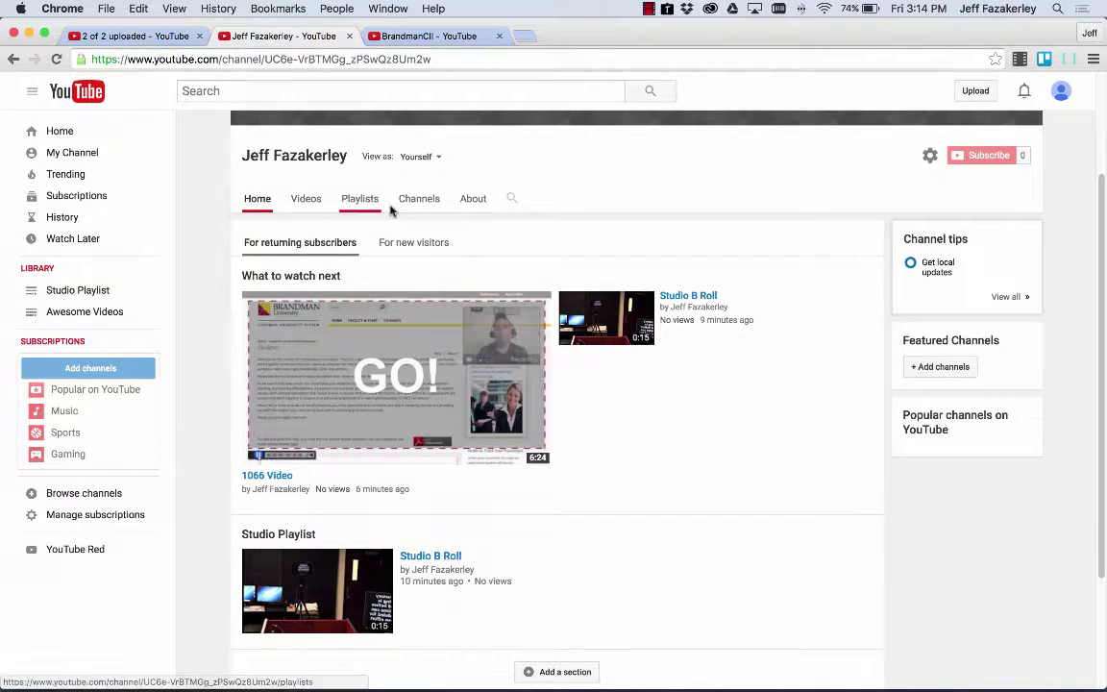
scroll(392, 210, up, 3)
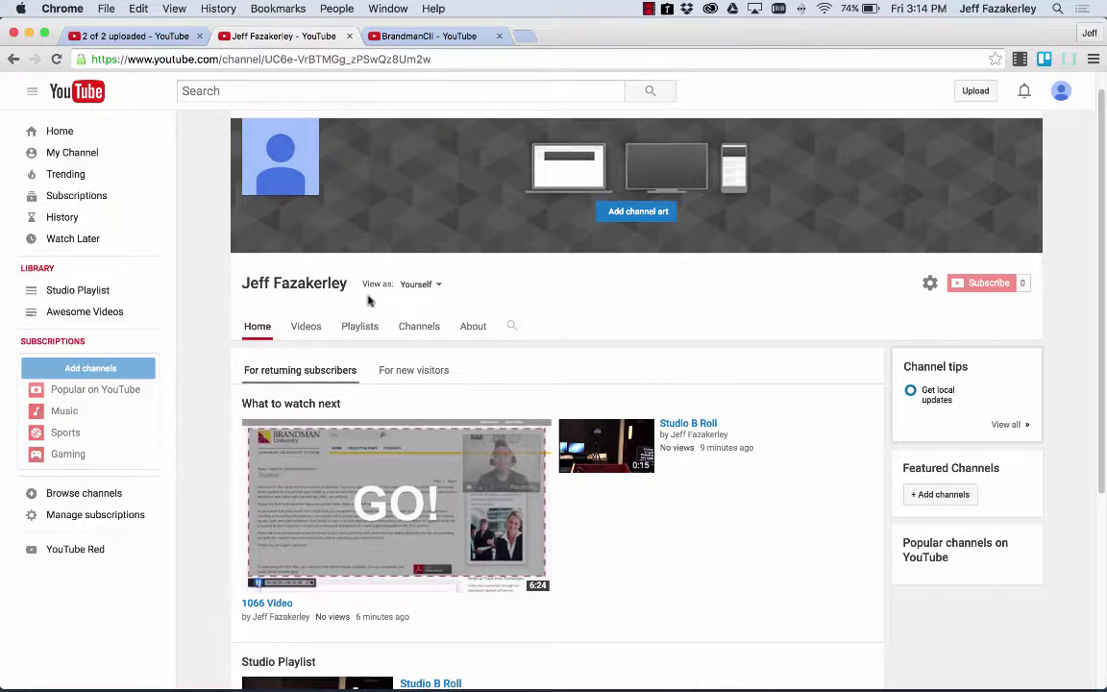
click(432, 284)
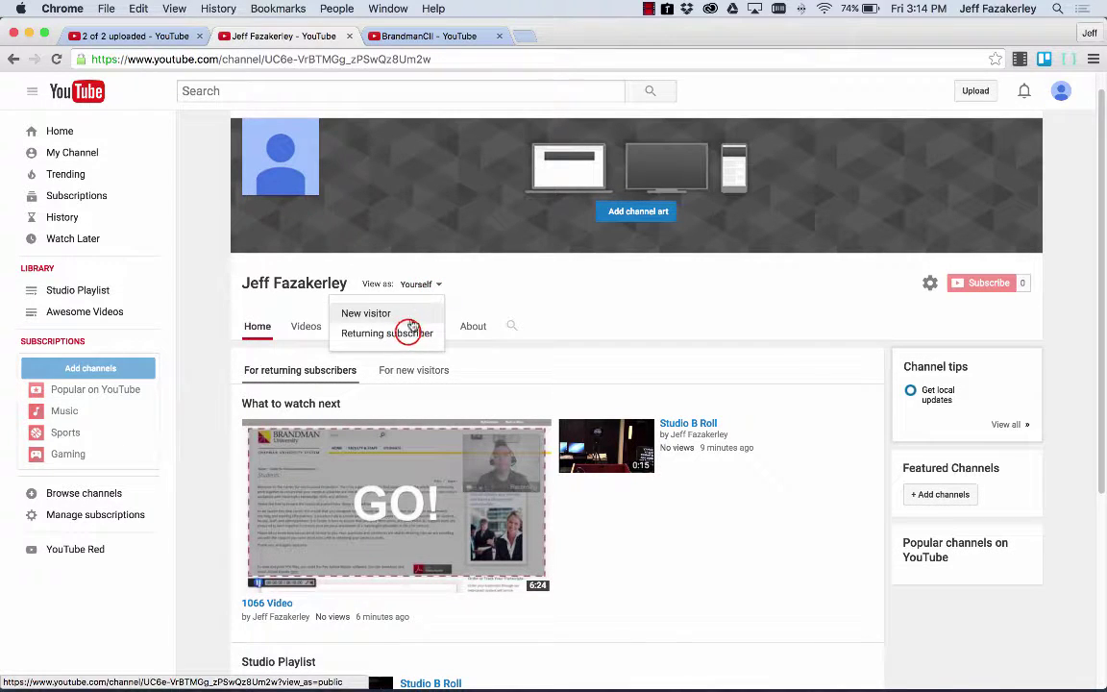
click(412, 332)
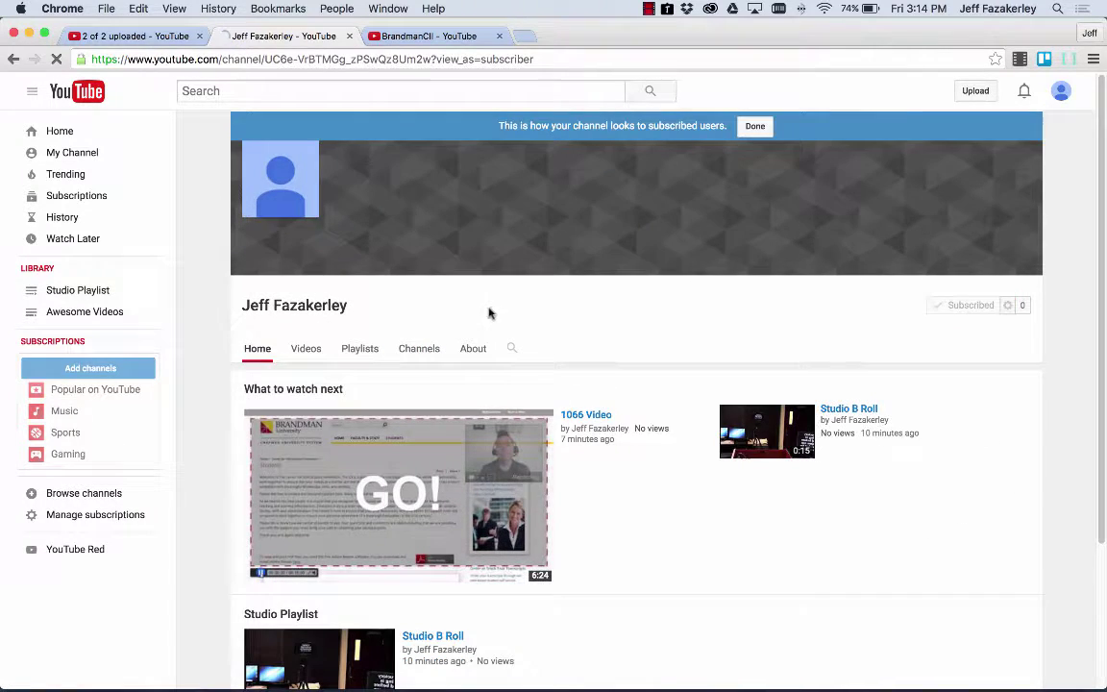
scroll(514, 360, down, 2)
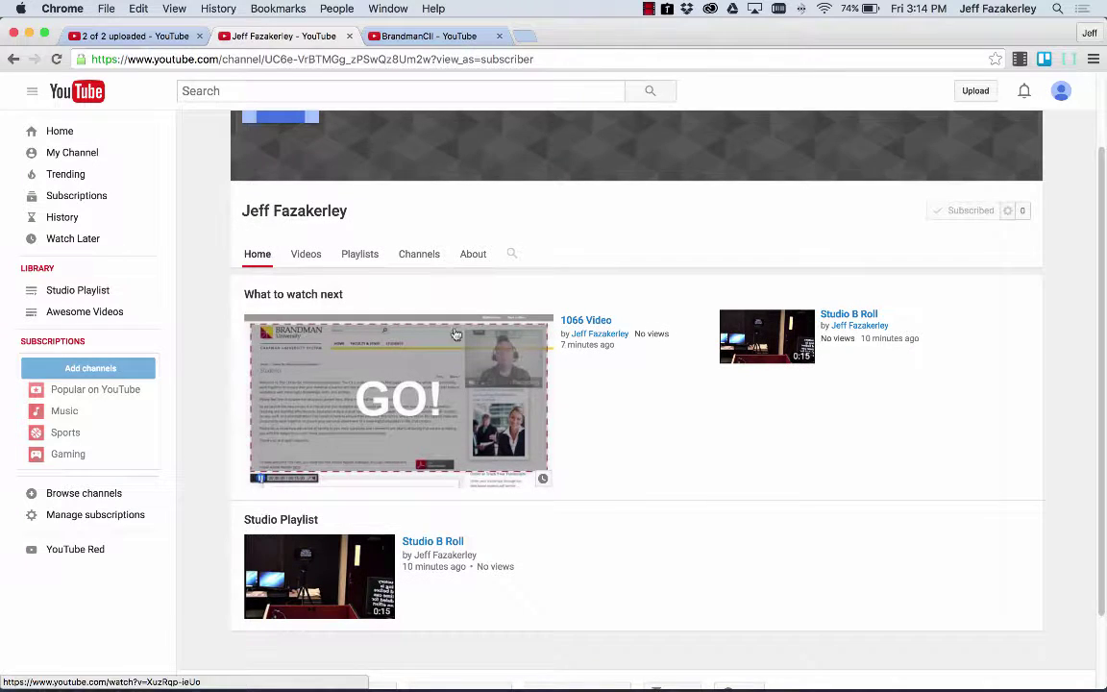
- Review the channel's uploaded videos and its created playlists
click(306, 254)
scroll(325, 258, down, 3)
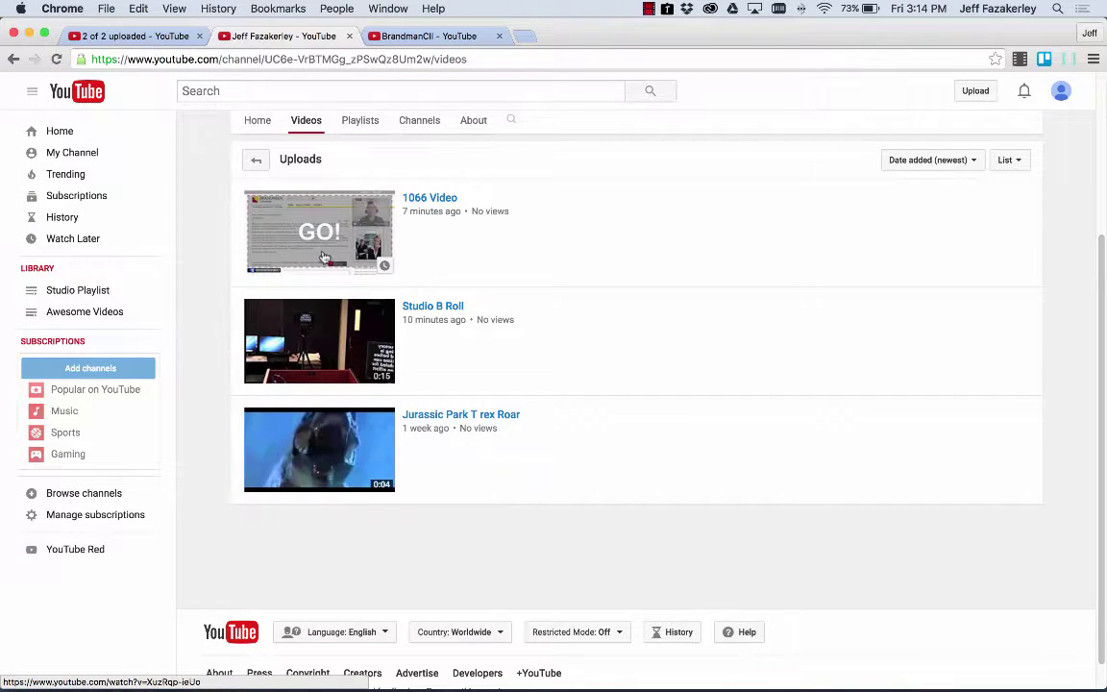
click(361, 120)
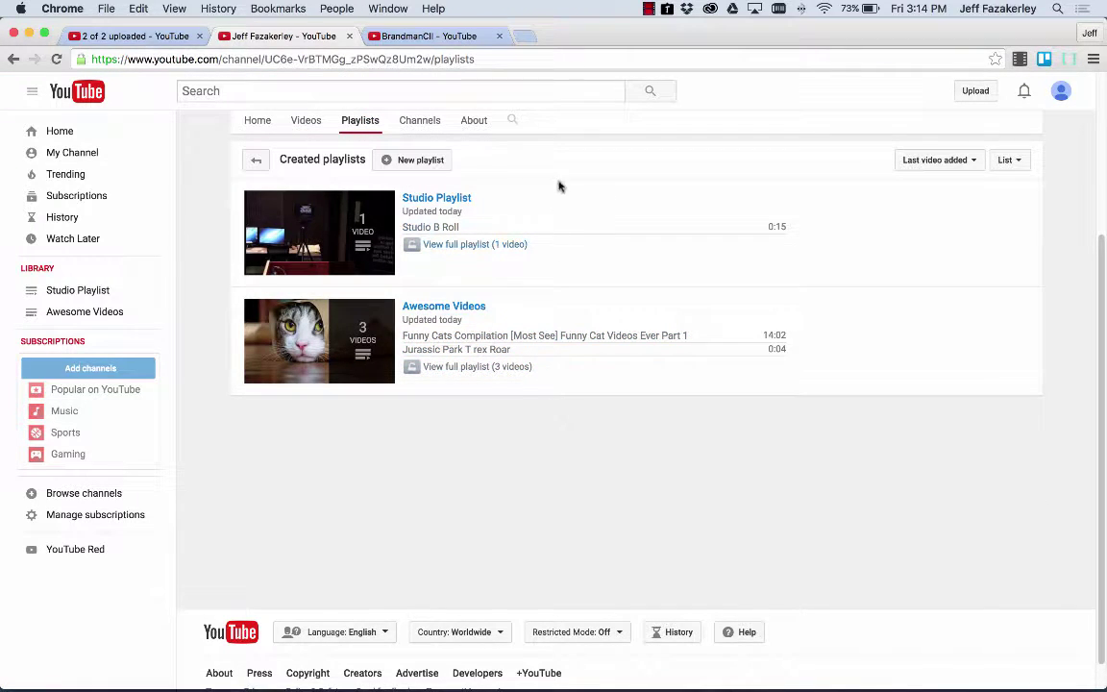
scroll(543, 288, up, 3)
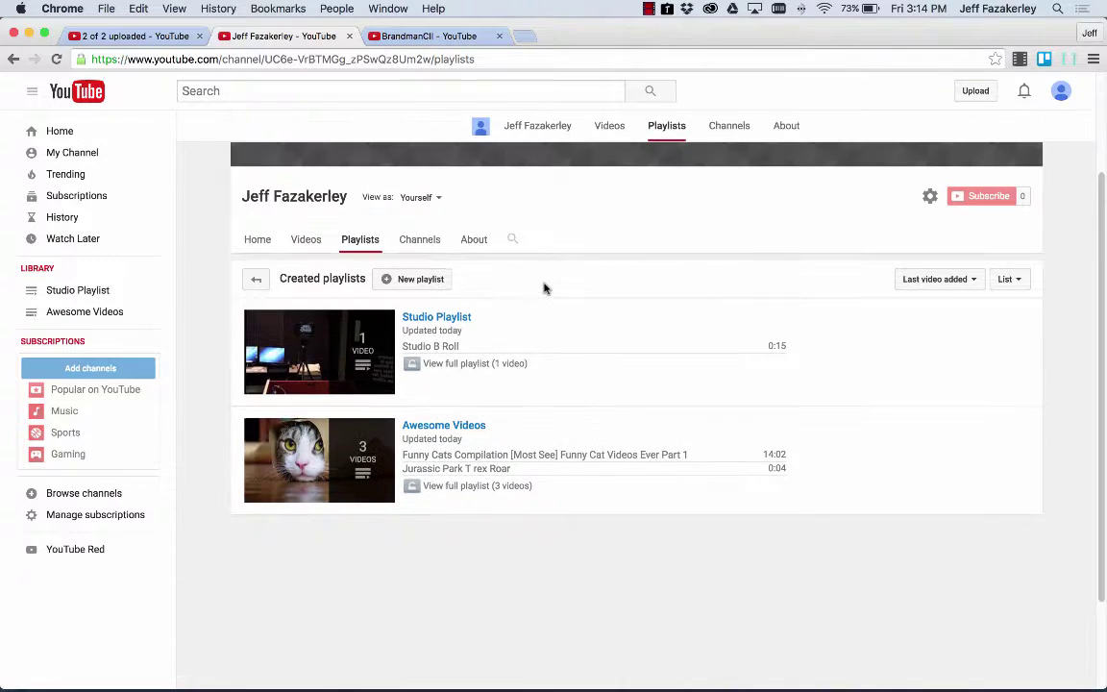
scroll(246, 211, up, 3)
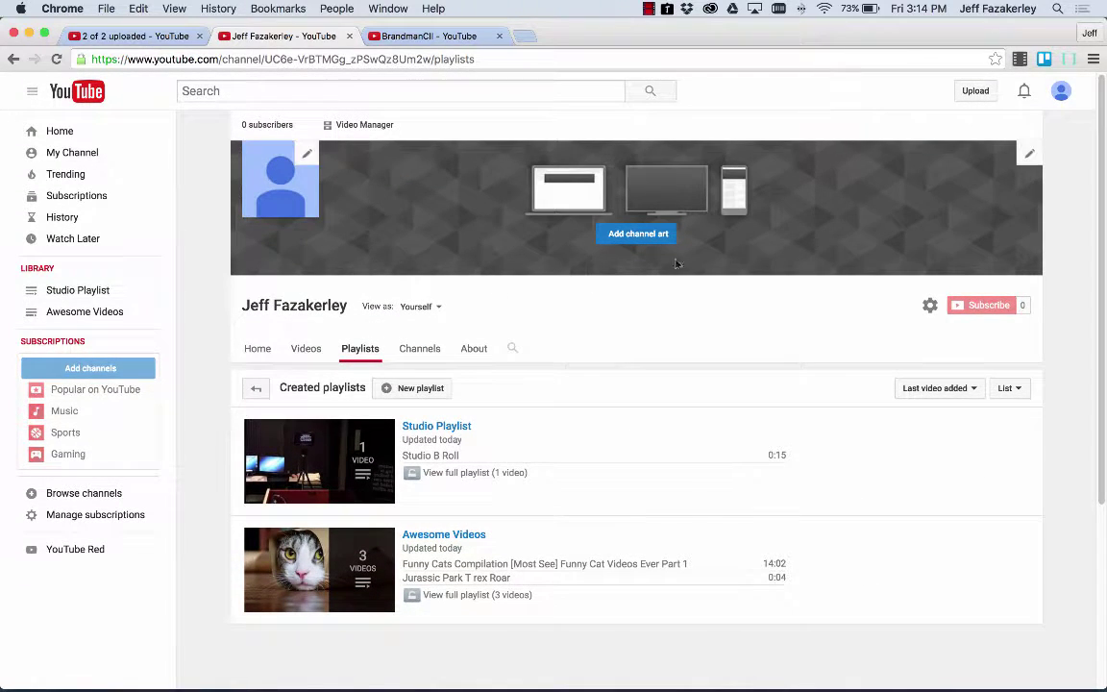